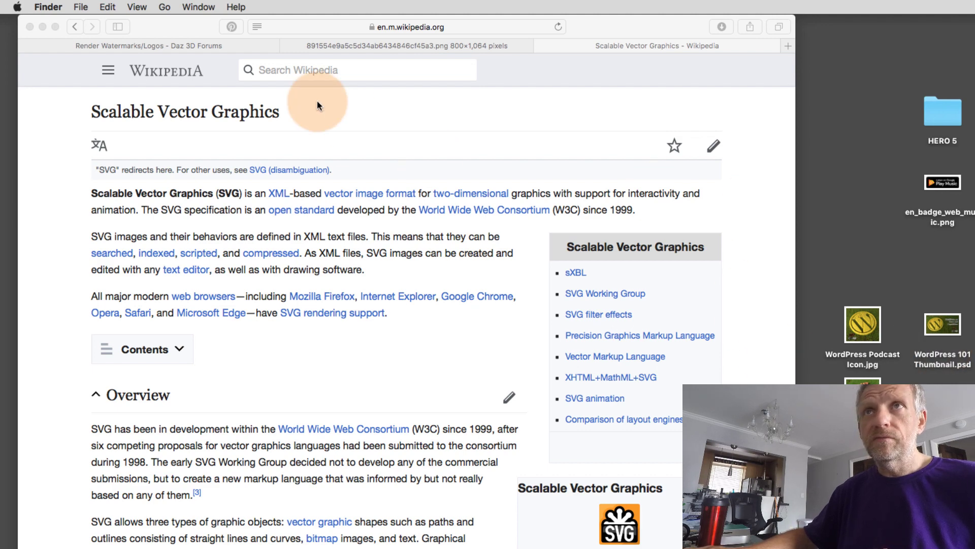
Return to the Render Watermarks/Logos thread and view its DAZ logos PNG full-size in its own tab
{"action": "left_click", "coordinate": [148, 45]}
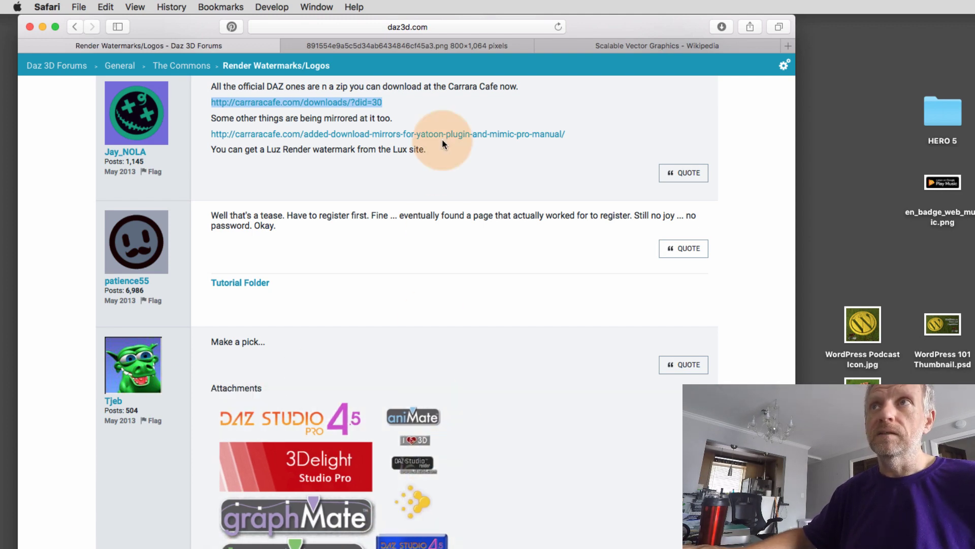
{"action": "left_click", "coordinate": [479, 45]}
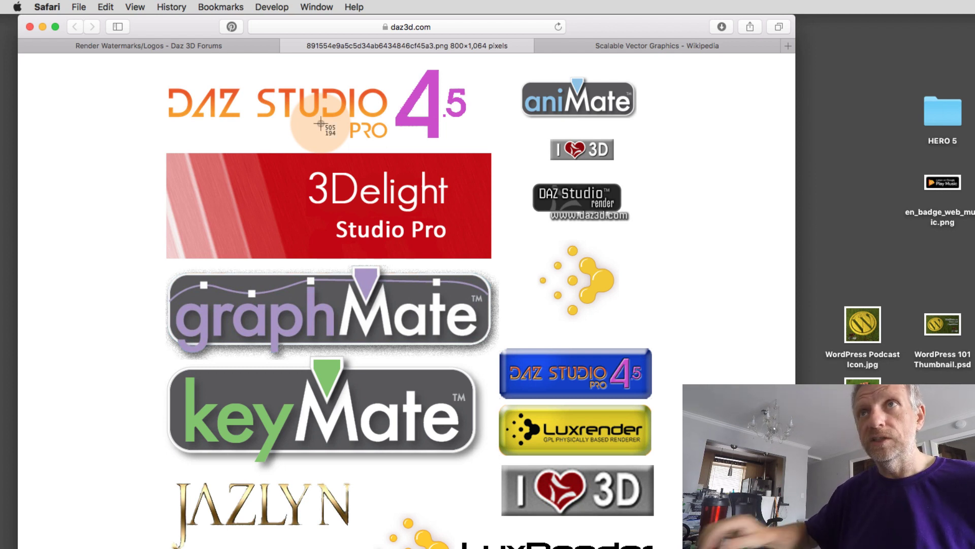
Capture the DAZ Studio Pro 4.5 logo as a screenshot and bring up the new file's context menu
{"action": "left_click_drag", "start_coordinate": [153, 61], "coordinate": [392, 148]}
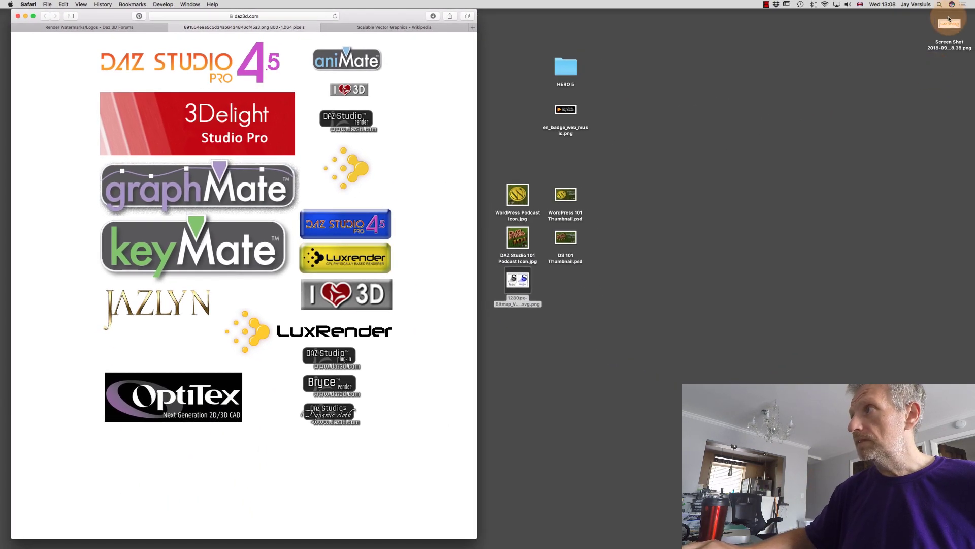
{"action": "right_click", "coordinate": [954, 25]}
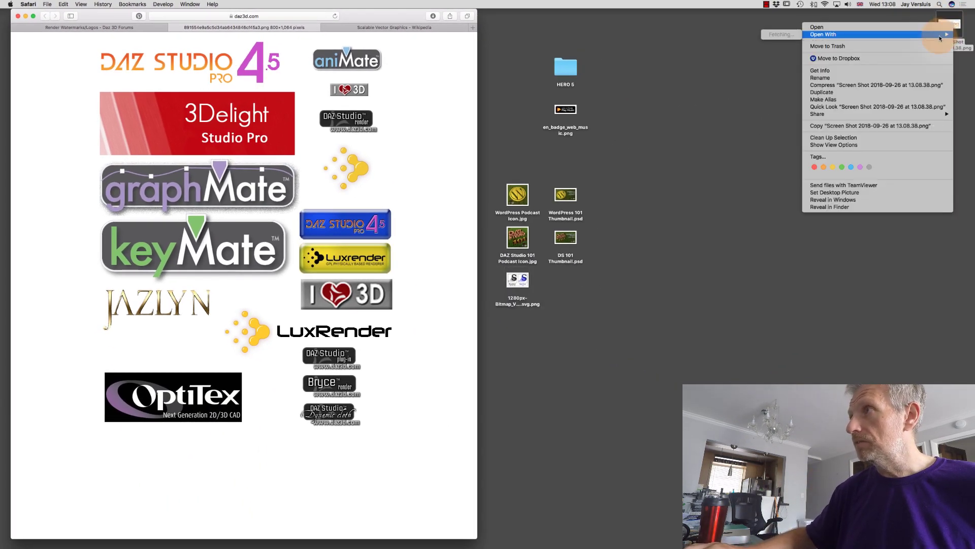
Open the screenshot in Photoshop and zoom in until the DAZ STUDIO PRO logo fills the window
{"action": "left_click", "coordinate": [739, 57]}
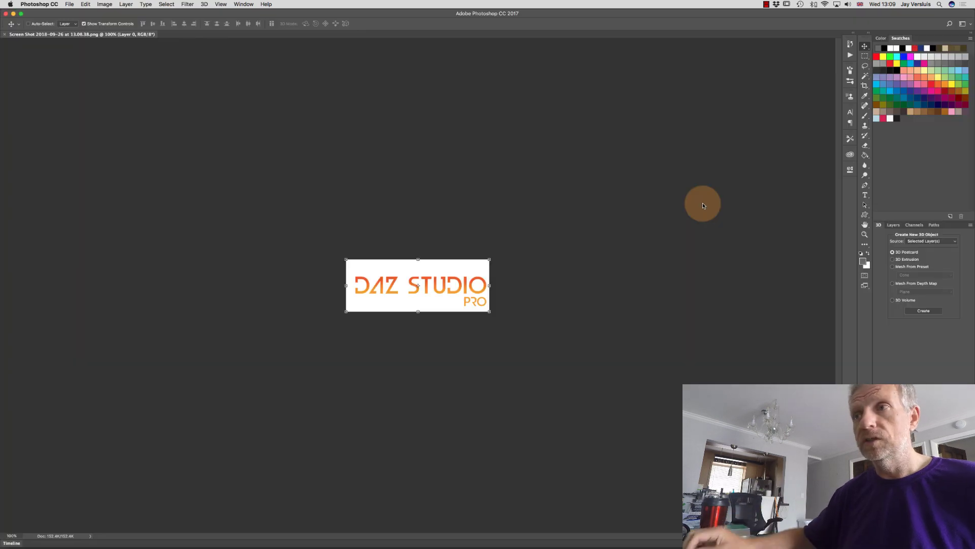
{"action": "left_click", "coordinate": [454, 291], "text": "super"}
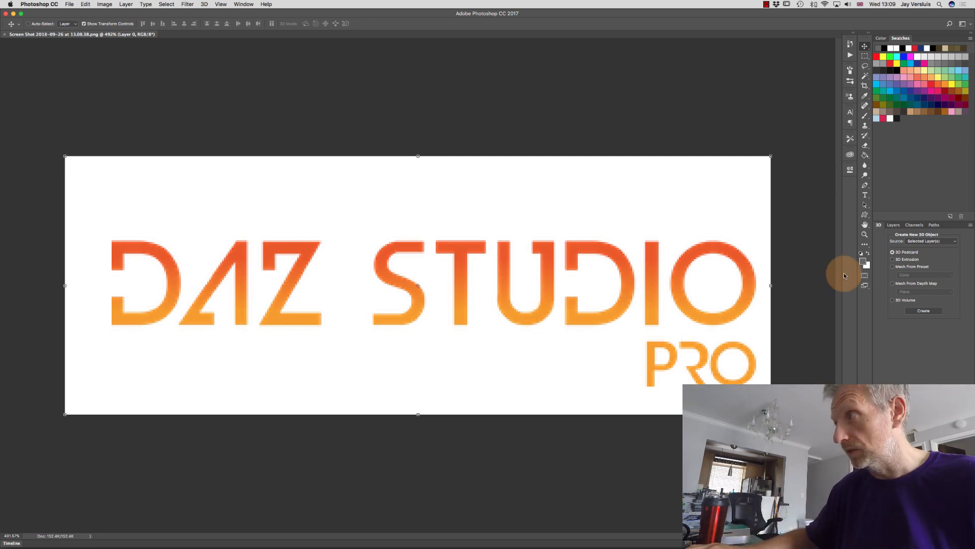
{"action": "left_click", "coordinate": [894, 225]}
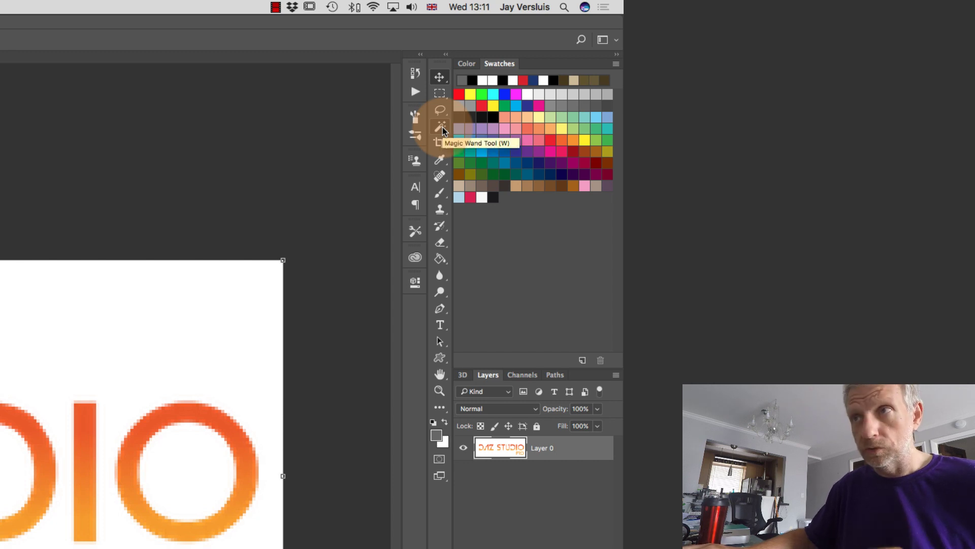
With the Magic Wand, select the white background and the white inside the O
{"action": "left_click", "coordinate": [441, 127]}
{"action": "left_click", "coordinate": [342, 224]}
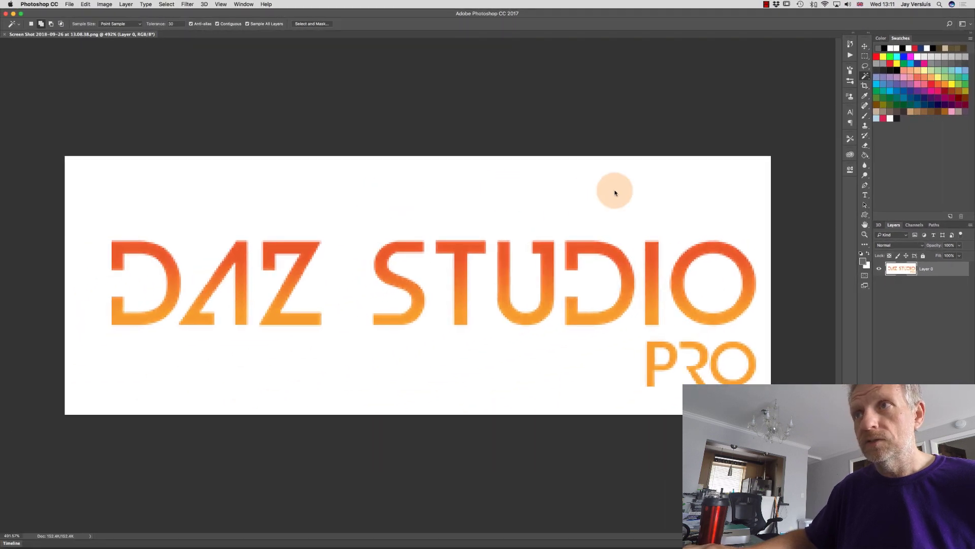
{"action": "left_click", "coordinate": [374, 193]}
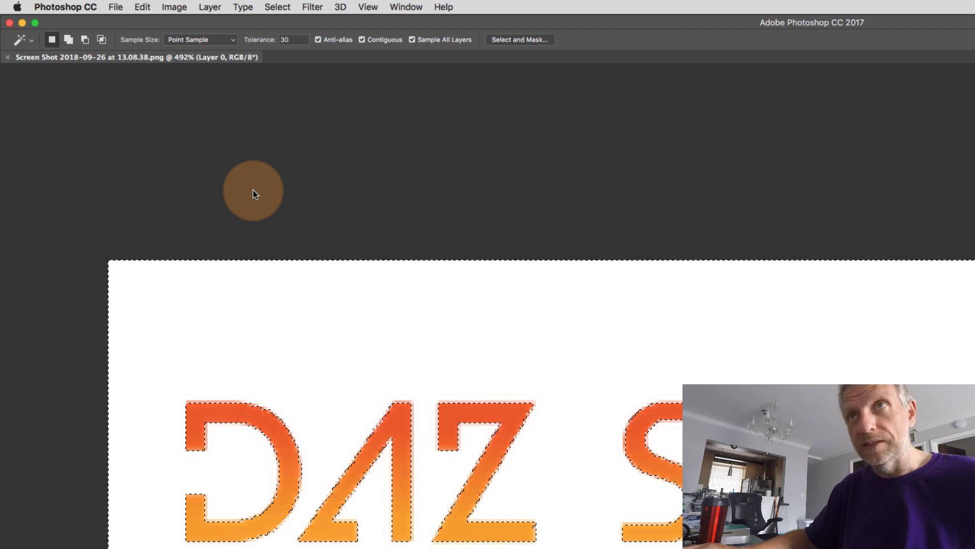
{"action": "left_click", "coordinate": [253, 190]}
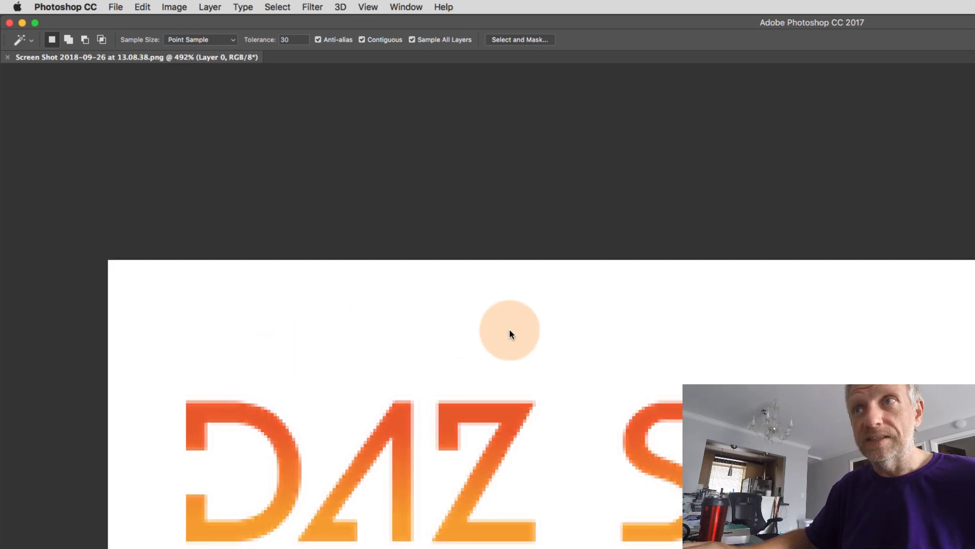
{"action": "left_click", "coordinate": [510, 333]}
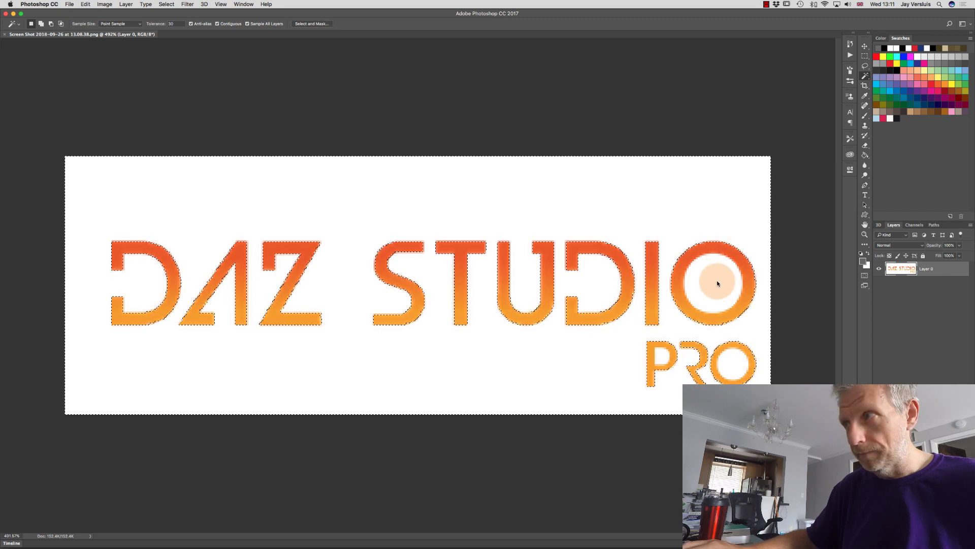
{"action": "left_click", "coordinate": [717, 283]}
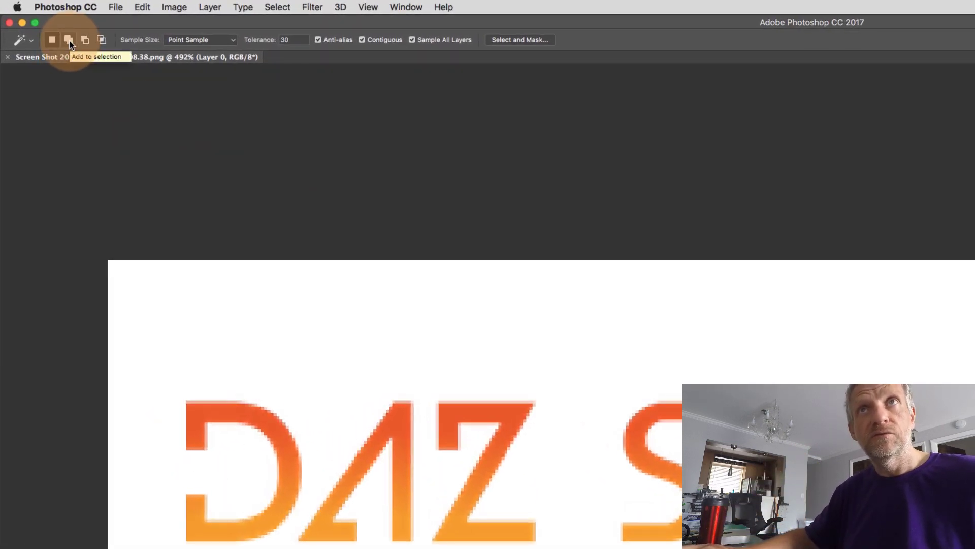
Switch the Magic Wand to Add to selection and add the white canvas around the letters
{"action": "left_click", "coordinate": [69, 41]}
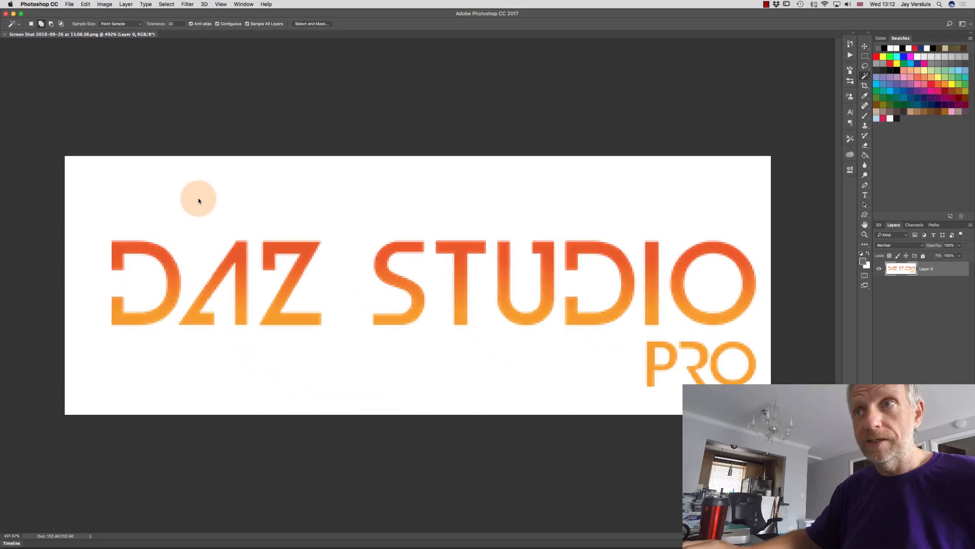
{"action": "left_click", "coordinate": [198, 201]}
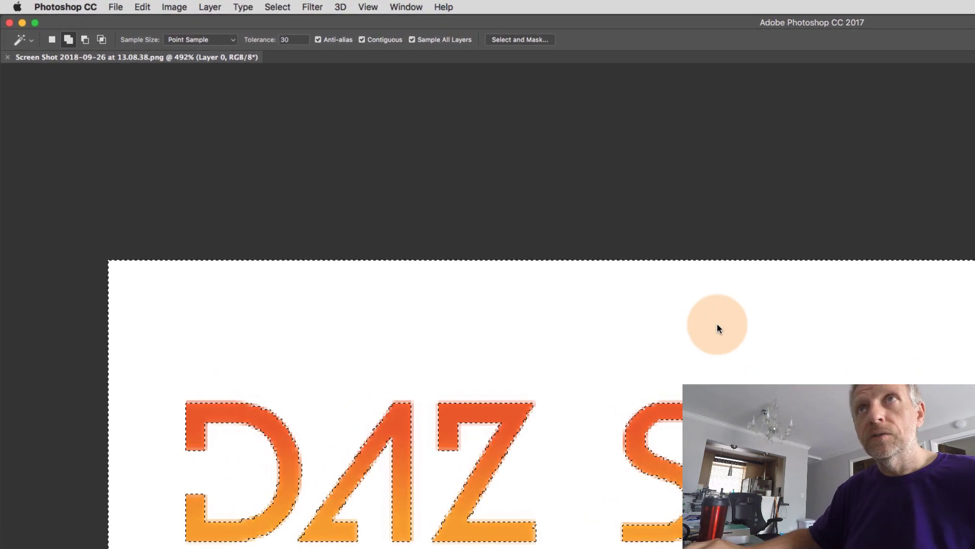
Invert the selection with Select > Inverse and zoom in to check the letter edges
{"action": "left_click", "coordinate": [277, 7]}
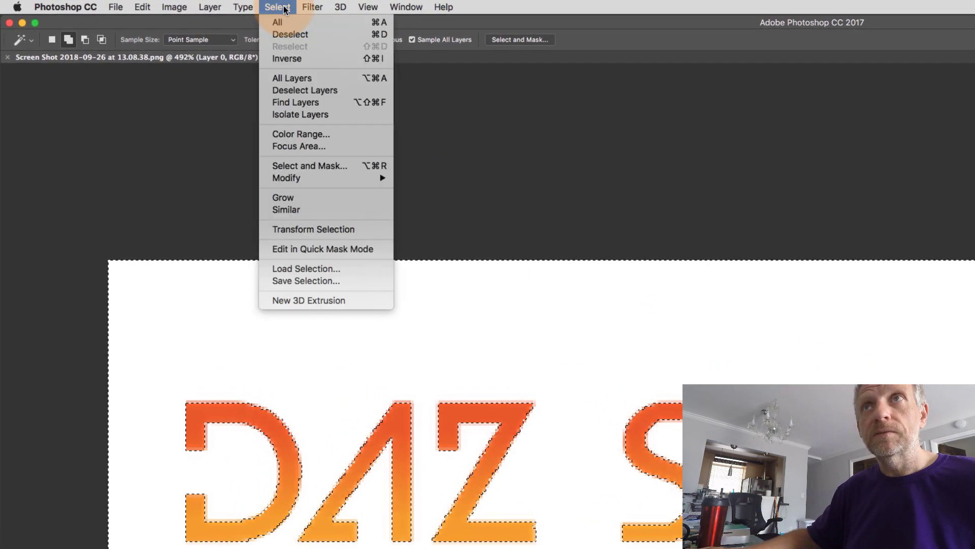
{"action": "left_click", "coordinate": [309, 59]}
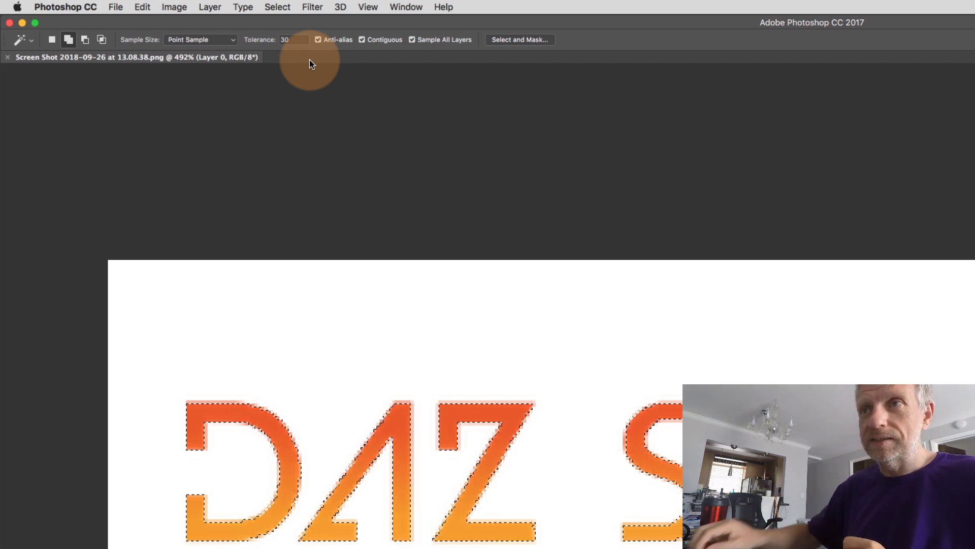
{"action": "scroll", "coordinate": [538, 367], "scroll_direction": "up", "scroll_amount": 5}
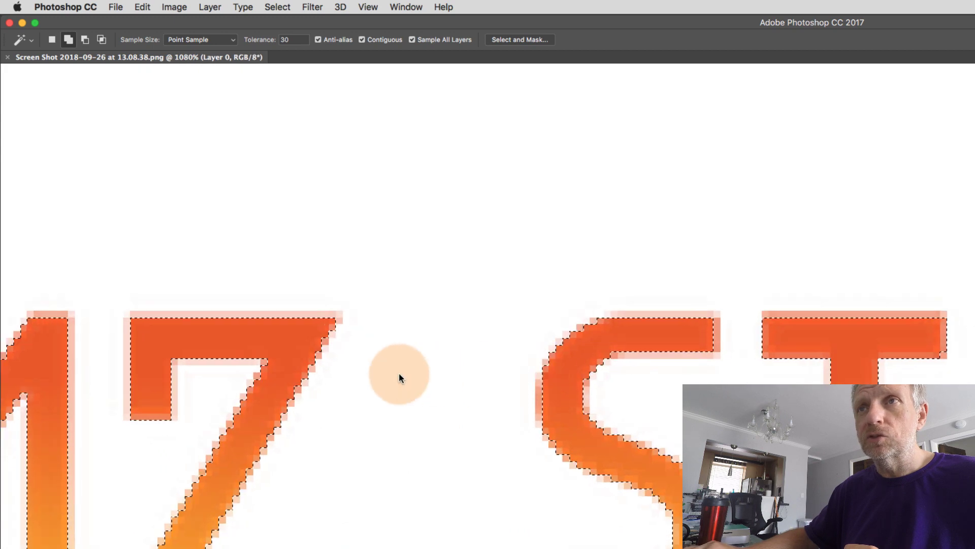
{"action": "scroll", "coordinate": [398, 373], "scroll_direction": "up", "scroll_amount": 1}
{"action": "scroll", "coordinate": [398, 373], "scroll_direction": "left", "scroll_amount": 2}
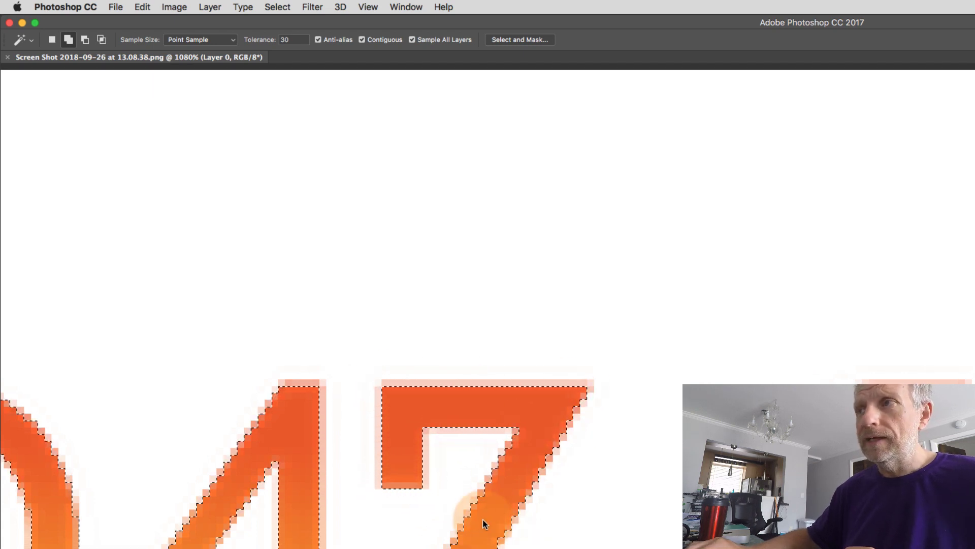
{"action": "scroll", "coordinate": [482, 520], "scroll_direction": "right", "scroll_amount": 5}
{"action": "scroll", "coordinate": [481, 520], "scroll_direction": "down", "scroll_amount": 2}
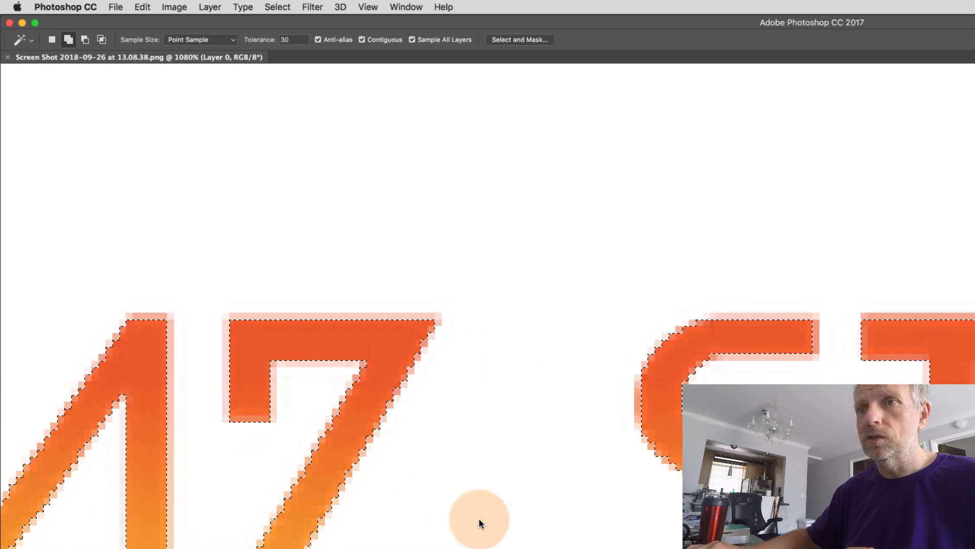
{"action": "scroll", "coordinate": [479, 519], "scroll_direction": "left", "scroll_amount": 5}
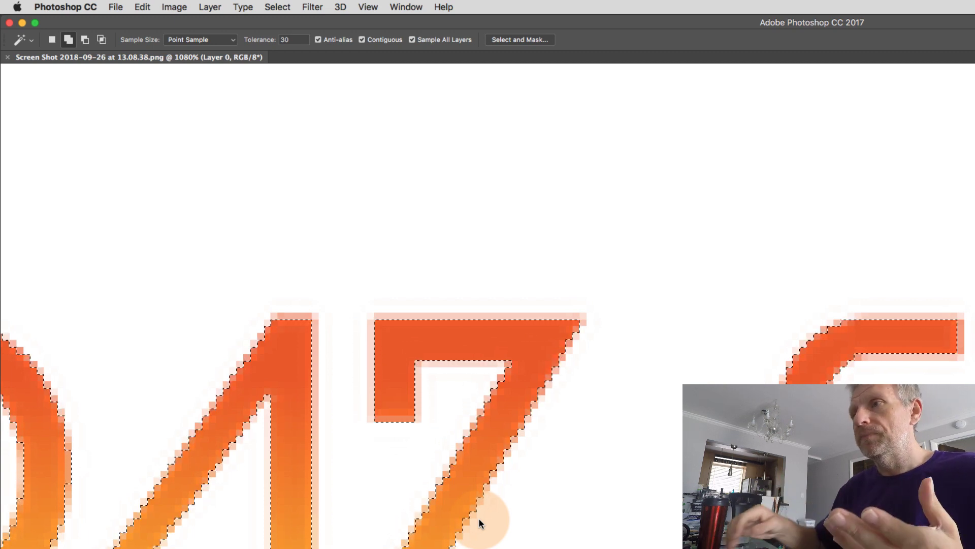
Deselect, then reselect the orange logo letters with the Magic Wand
{"action": "key", "text": "super+d"}
{"action": "scroll", "coordinate": [479, 528], "scroll_direction": "down", "scroll_amount": 2}
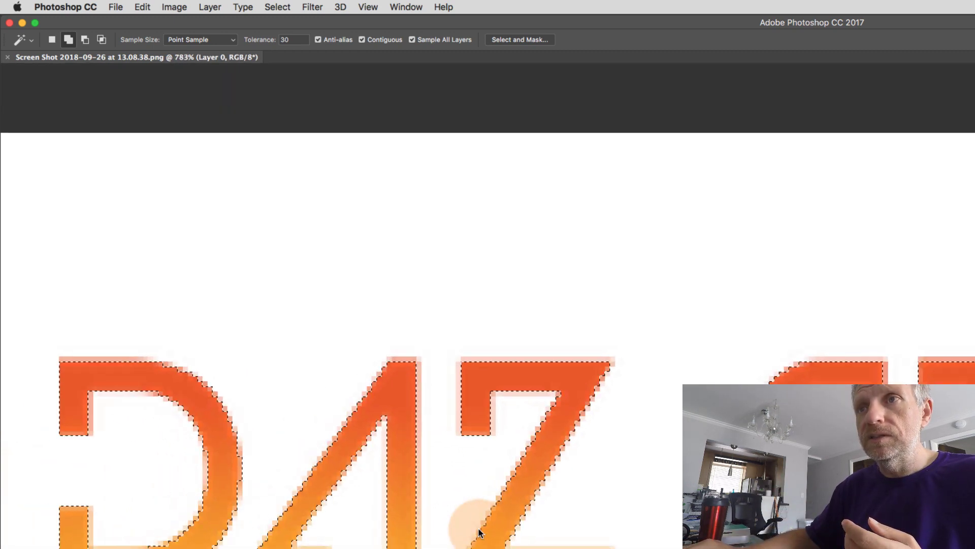
{"action": "left_click", "coordinate": [479, 529]}
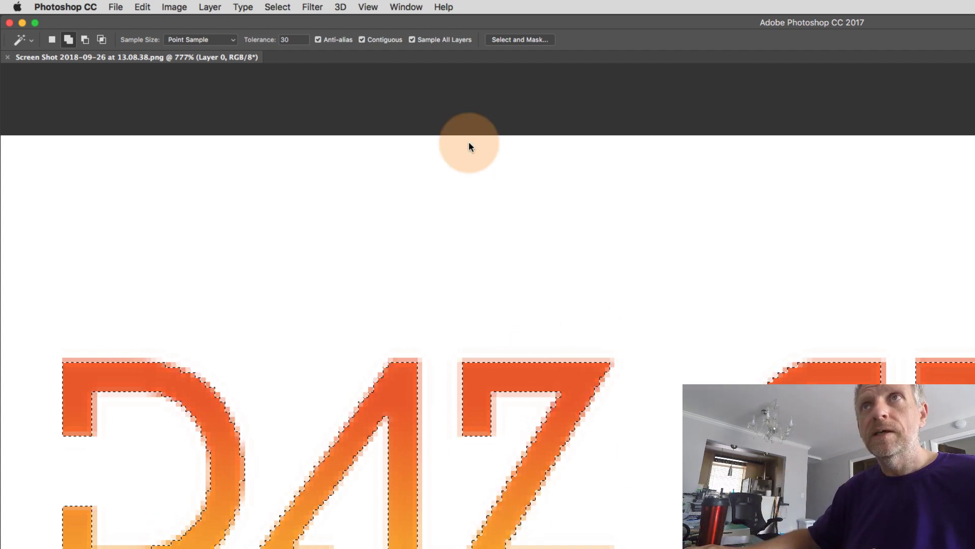
Expand the letter selection with Select > Modify > Expand, keeping the default value
{"action": "left_click", "coordinate": [277, 8]}
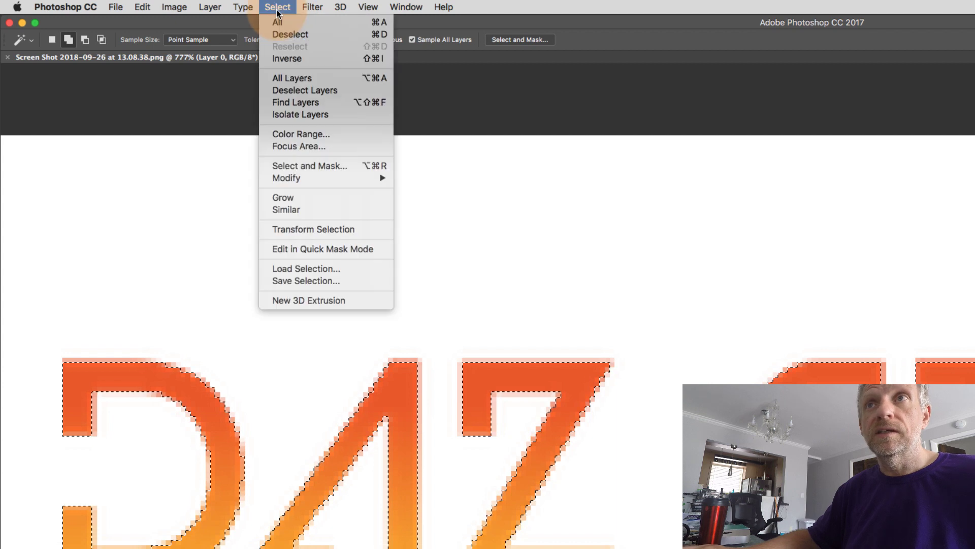
{"action": "left_click", "coordinate": [333, 177]}
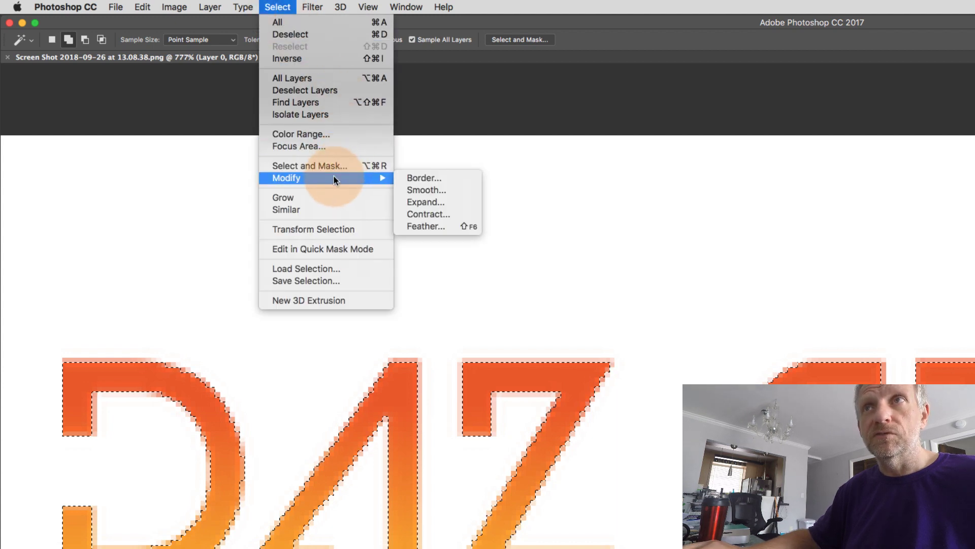
{"action": "left_click", "coordinate": [459, 206]}
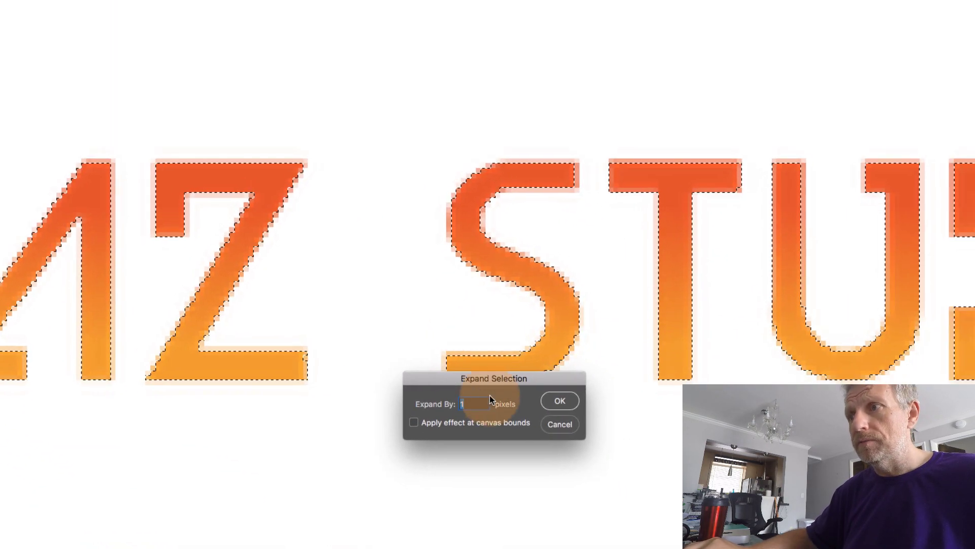
{"action": "left_click", "coordinate": [560, 402]}
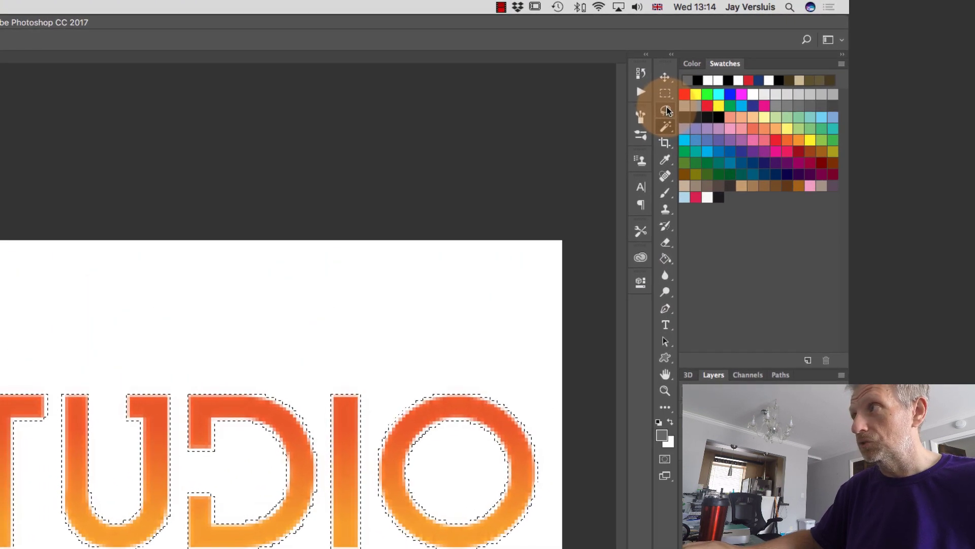
Loop around PRO with the Lasso in Subtract mode, leaving only DAZ STUDIO selected
{"action": "left_click", "coordinate": [668, 112]}
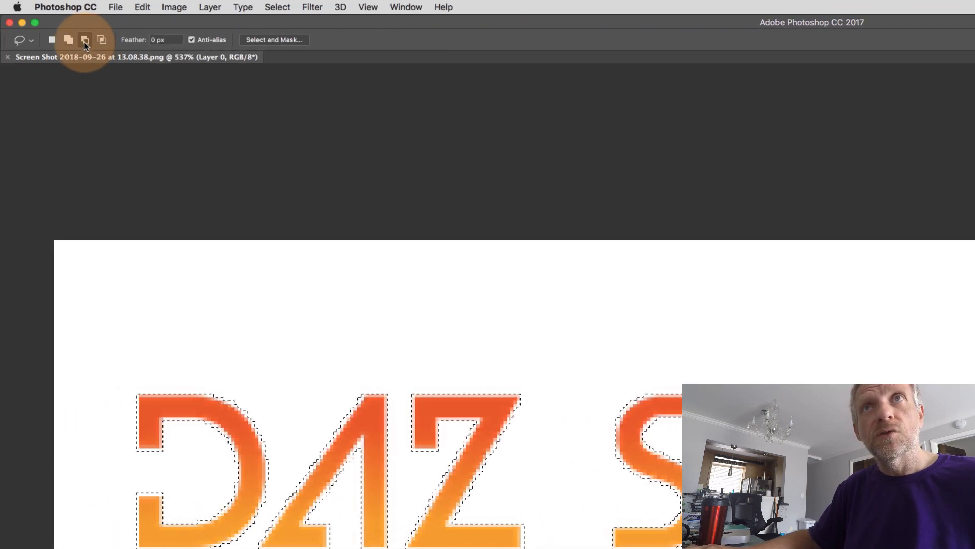
{"action": "left_click", "coordinate": [86, 41]}
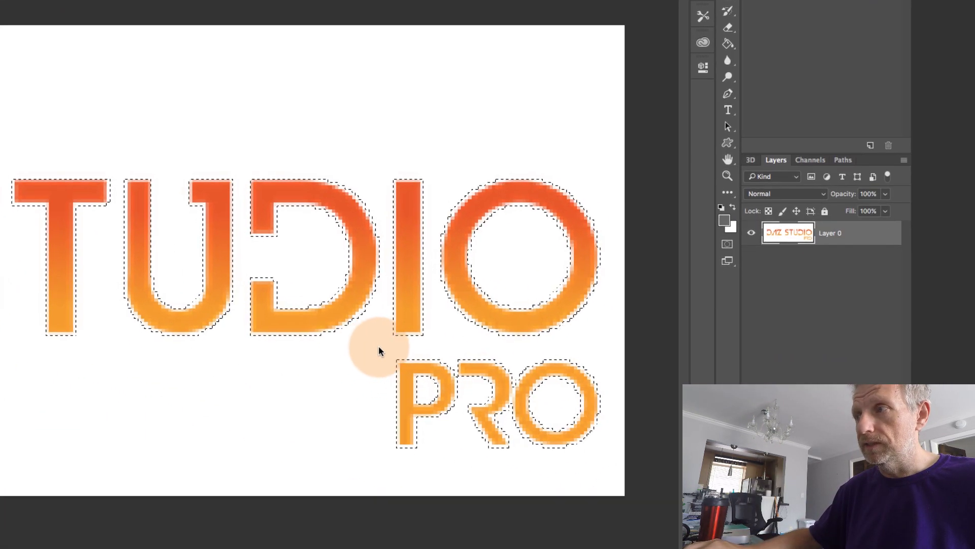
{"action": "mouse_move", "coordinate": [379, 347]}
{"action": "left_mouse_down"}
{"action": "mouse_move", "coordinate": [340, 433]}
{"action": "mouse_move", "coordinate": [435, 491]}
{"action": "mouse_move", "coordinate": [538, 484]}
{"action": "mouse_move", "coordinate": [595, 465]}
{"action": "mouse_move", "coordinate": [612, 437]}
{"action": "mouse_move", "coordinate": [608, 370]}
{"action": "left_mouse_up"}
{"action": "left_click_drag", "start_coordinate": [529, 350], "coordinate": [459, 350]}
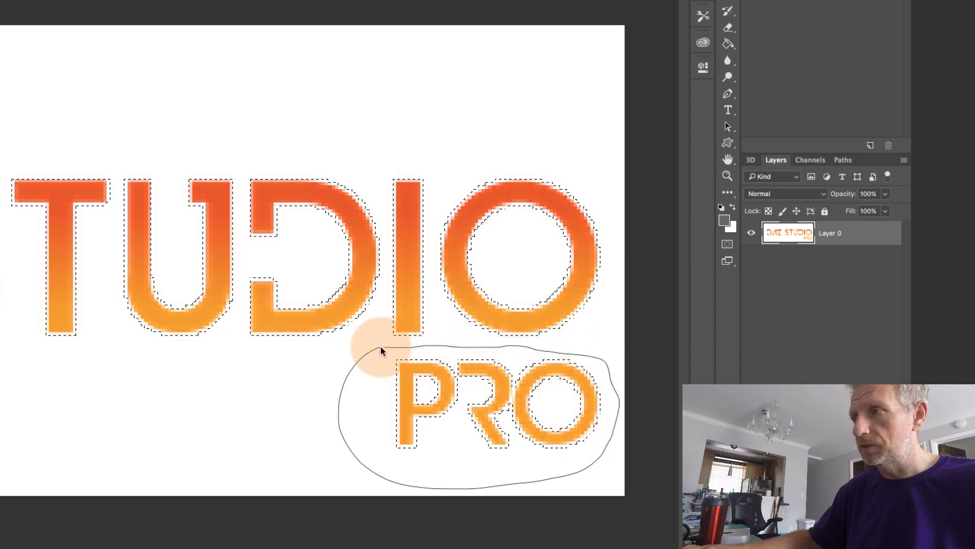
{"action": "left_click_drag", "start_coordinate": [380, 346], "coordinate": [380, 346]}
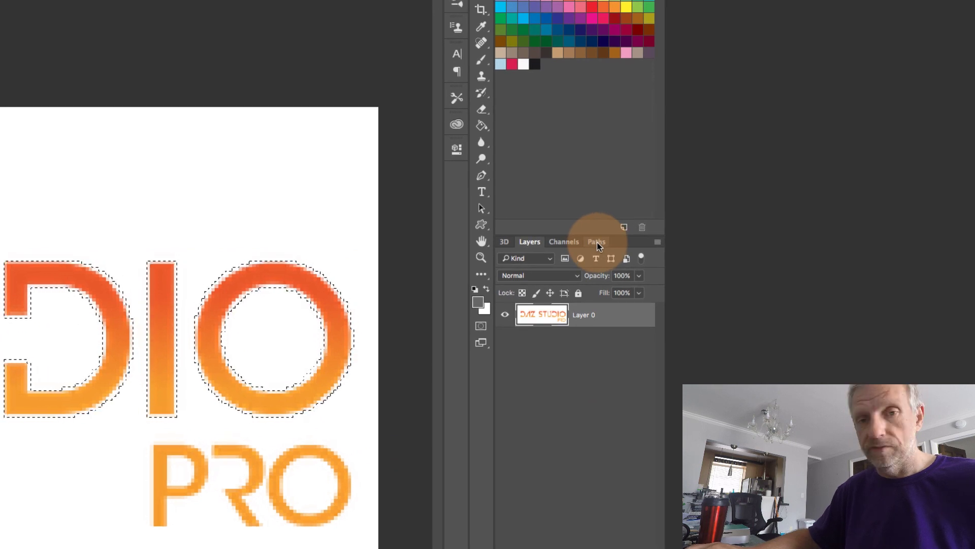
Show the empty Paths panel in the Layers panel group
{"action": "left_click", "coordinate": [598, 242]}
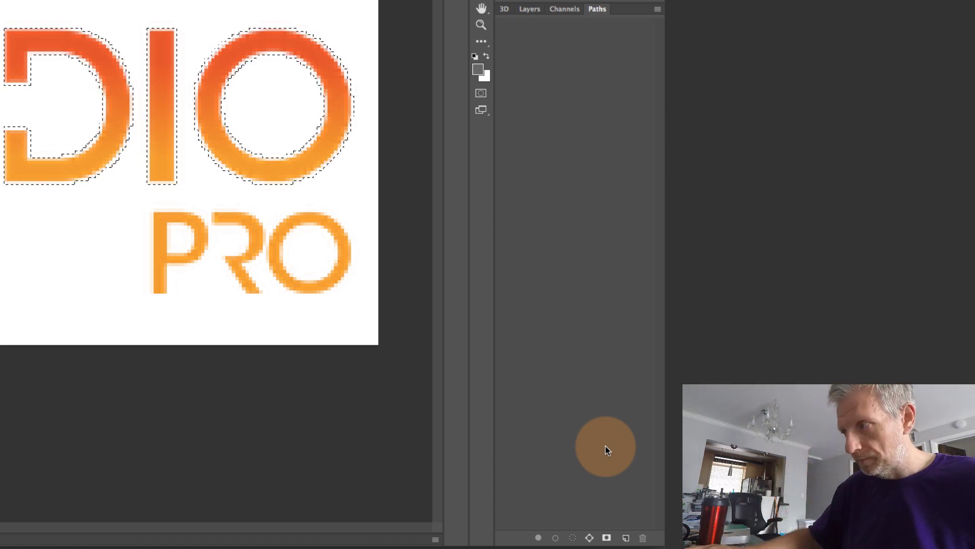
Make a work path from the DAZ STUDIO selection and zoom in to inspect it along the letters
{"action": "left_click", "coordinate": [589, 537]}
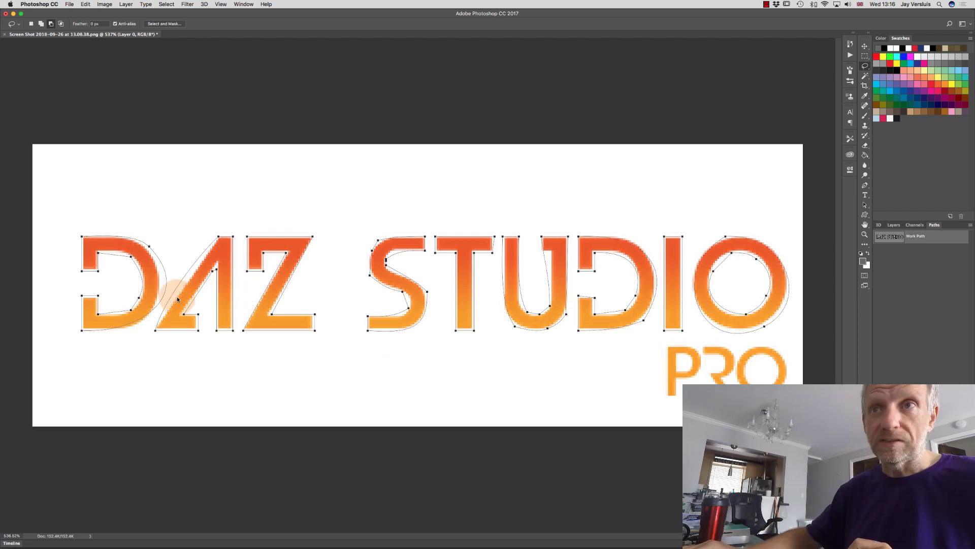
{"action": "key", "text": "super+equal"}
{"action": "scroll", "coordinate": [177, 297], "scroll_direction": "left", "scroll_amount": 10}
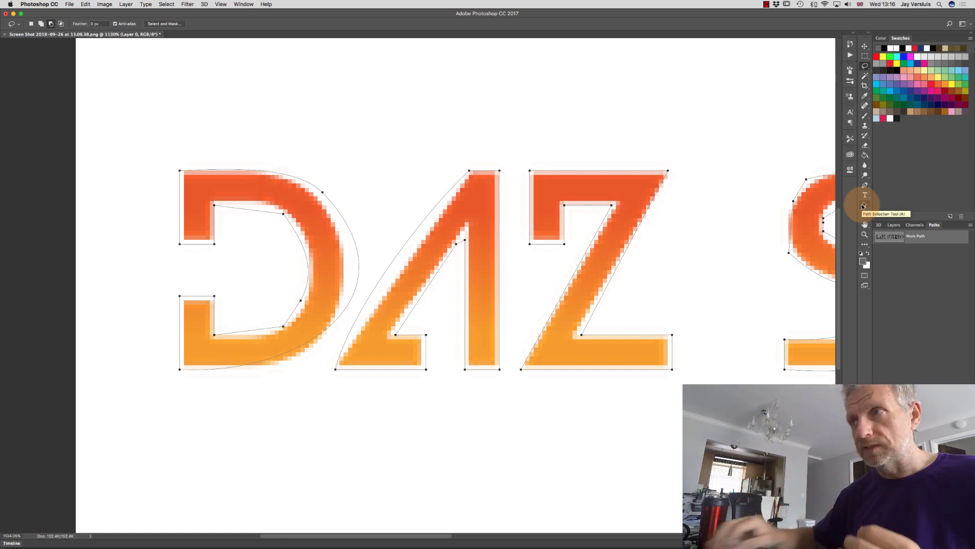
{"action": "scroll", "coordinate": [610, 376], "scroll_direction": "right", "scroll_amount": 5}
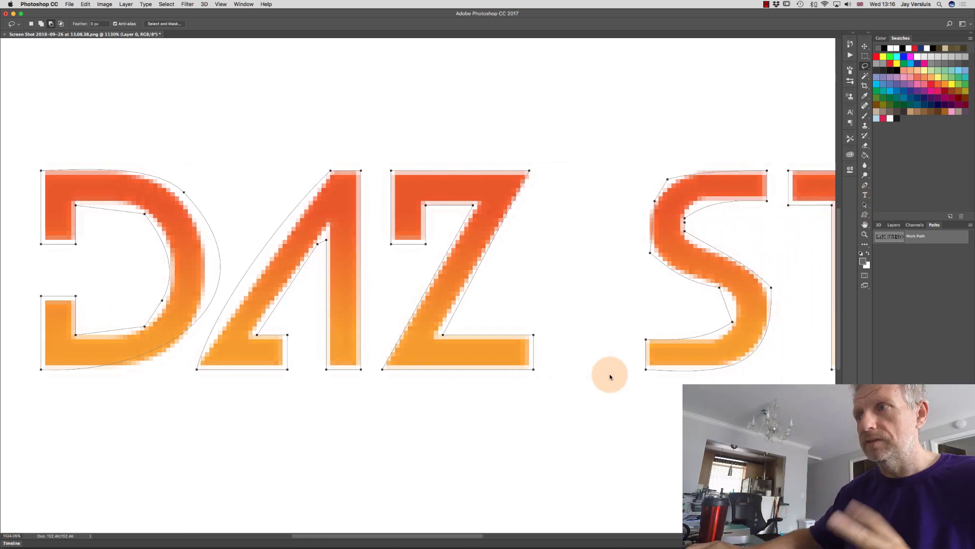
{"action": "scroll", "coordinate": [610, 376], "scroll_direction": "right", "scroll_amount": 5}
{"action": "scroll", "coordinate": [610, 377], "scroll_direction": "right", "scroll_amount": 5}
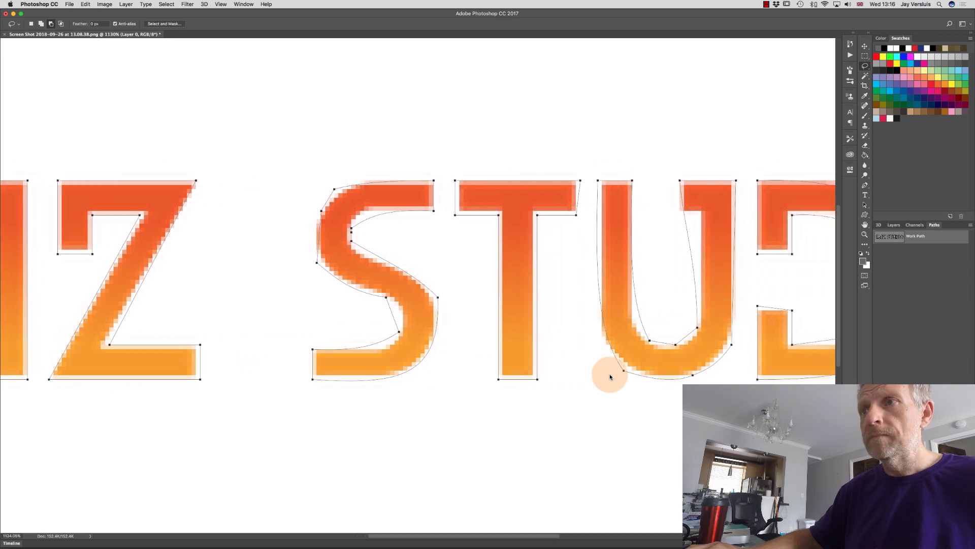
{"action": "scroll", "coordinate": [577, 383], "scroll_direction": "right", "scroll_amount": 10}
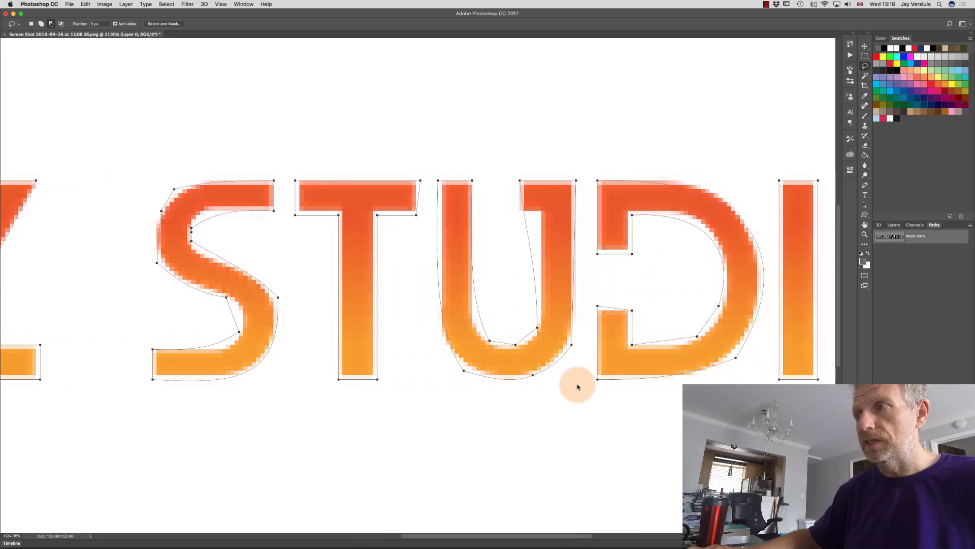
{"action": "scroll", "coordinate": [577, 383], "scroll_direction": "right", "scroll_amount": 5}
{"action": "scroll", "coordinate": [577, 383], "scroll_direction": "down", "scroll_amount": 2}
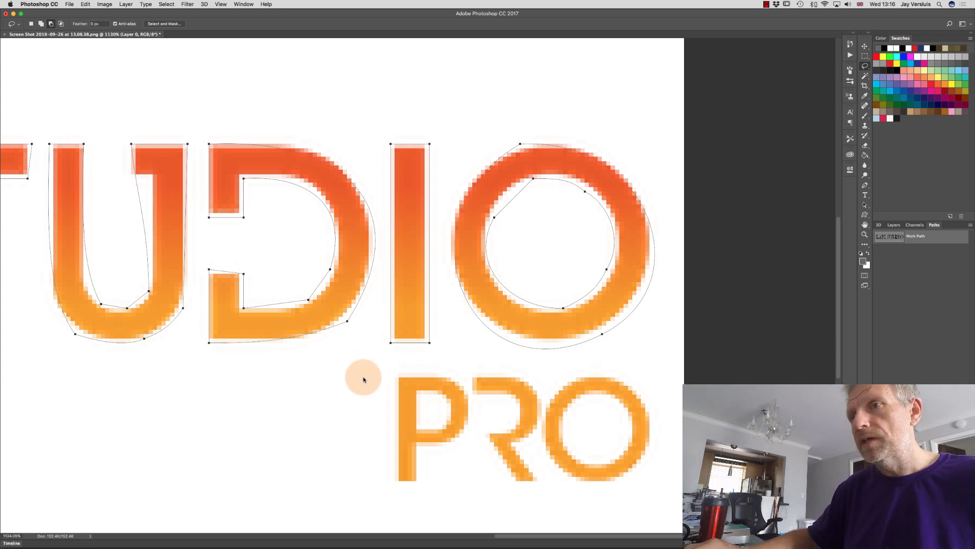
{"action": "scroll", "coordinate": [364, 379], "scroll_direction": "down", "scroll_amount": 5}
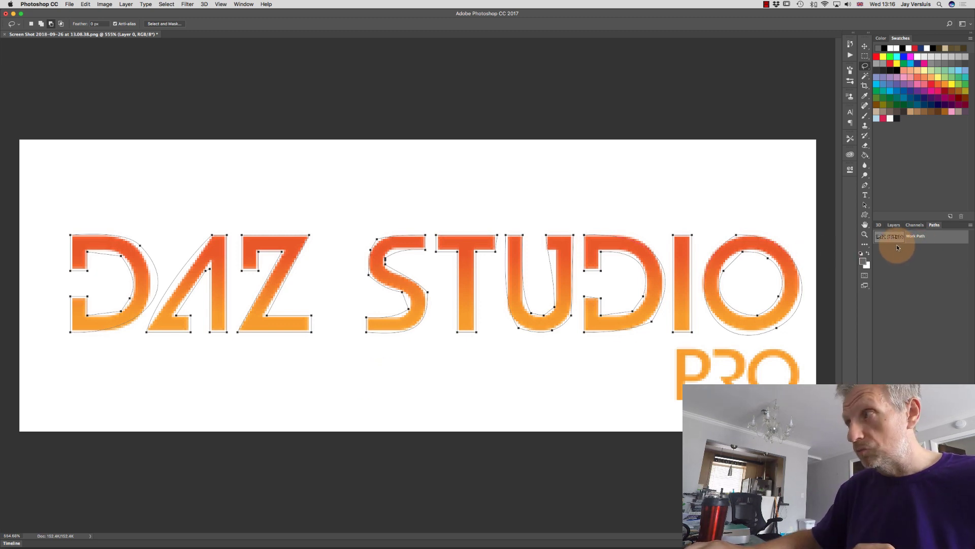
Add an empty Layer 1 and hide Layer 0 so only the DAZ STUDIO path outline shows
{"action": "left_click", "coordinate": [893, 224]}
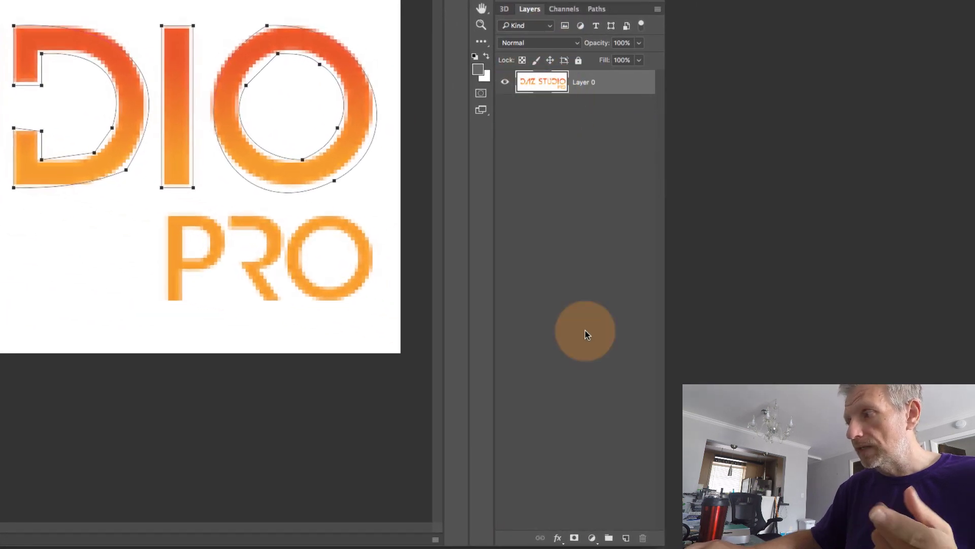
{"action": "left_click", "coordinate": [626, 537]}
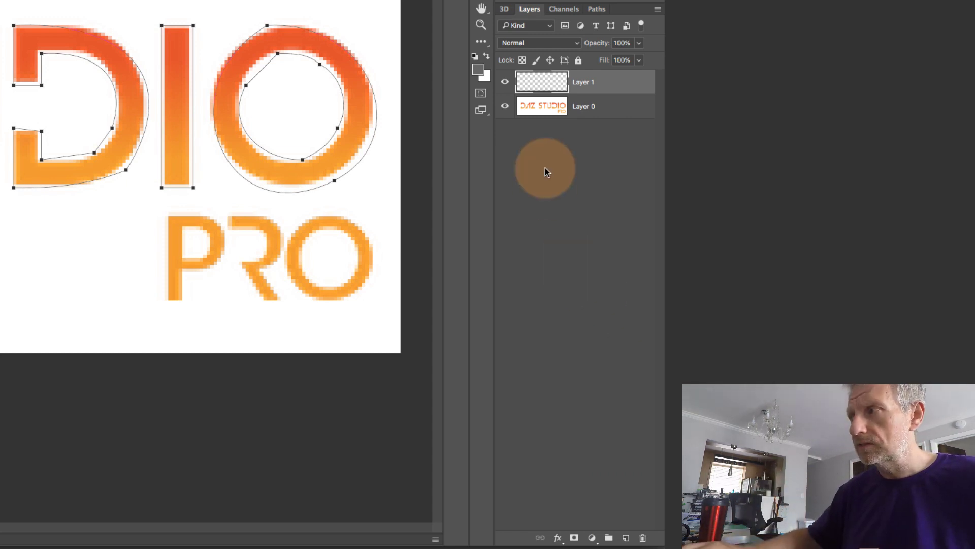
{"action": "left_click", "coordinate": [504, 107]}
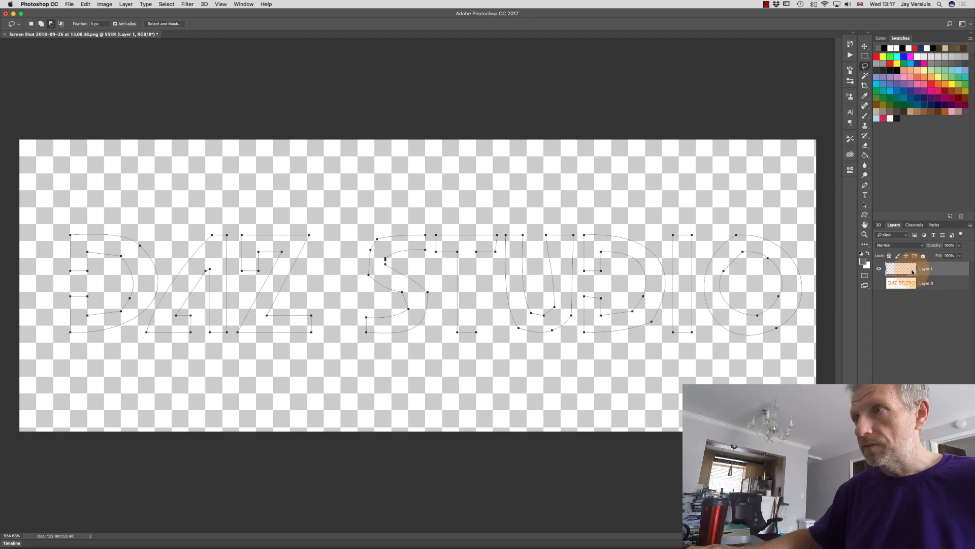
Define the selected Work Path as a custom shape named 'DAZ Test' via Edit > Define Custom Shape
{"action": "left_click", "coordinate": [932, 225]}
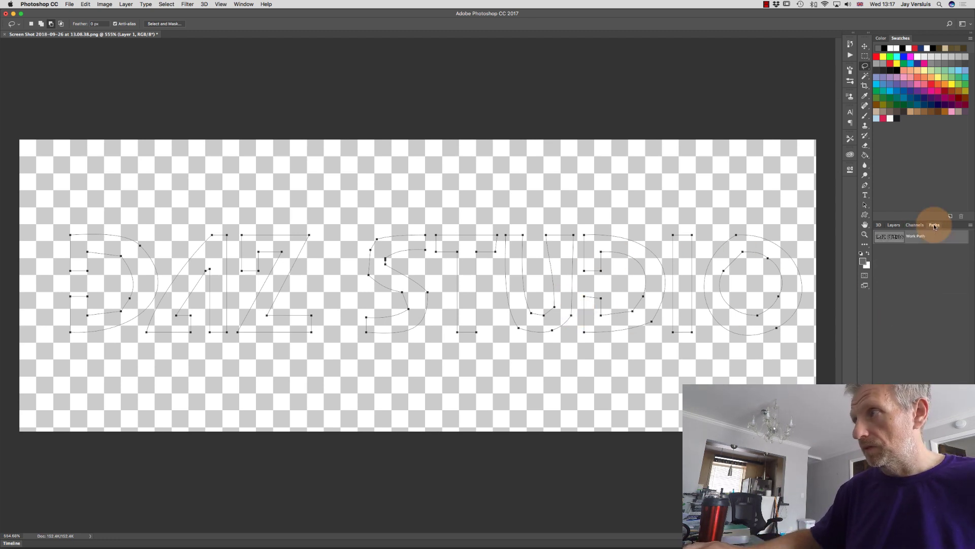
{"action": "left_click", "coordinate": [913, 269]}
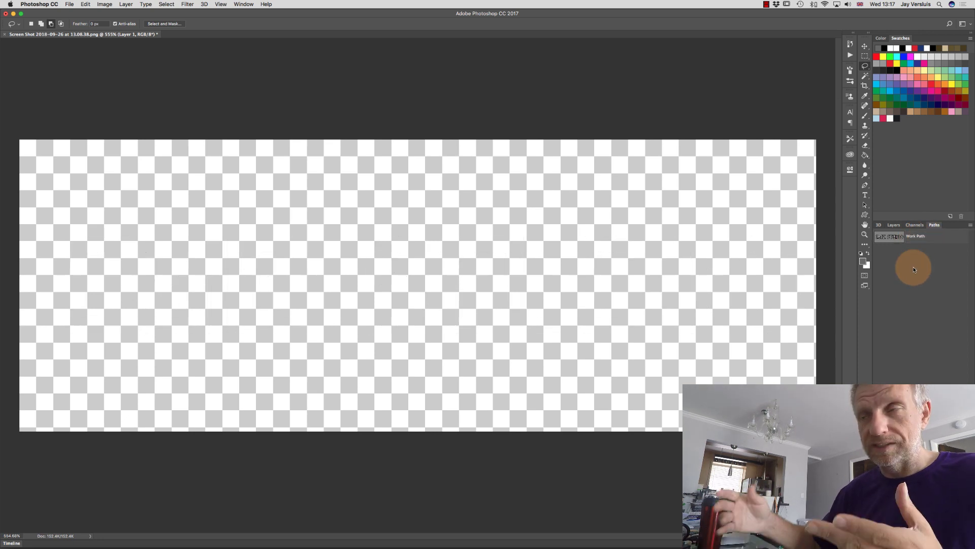
{"action": "left_click", "coordinate": [921, 235]}
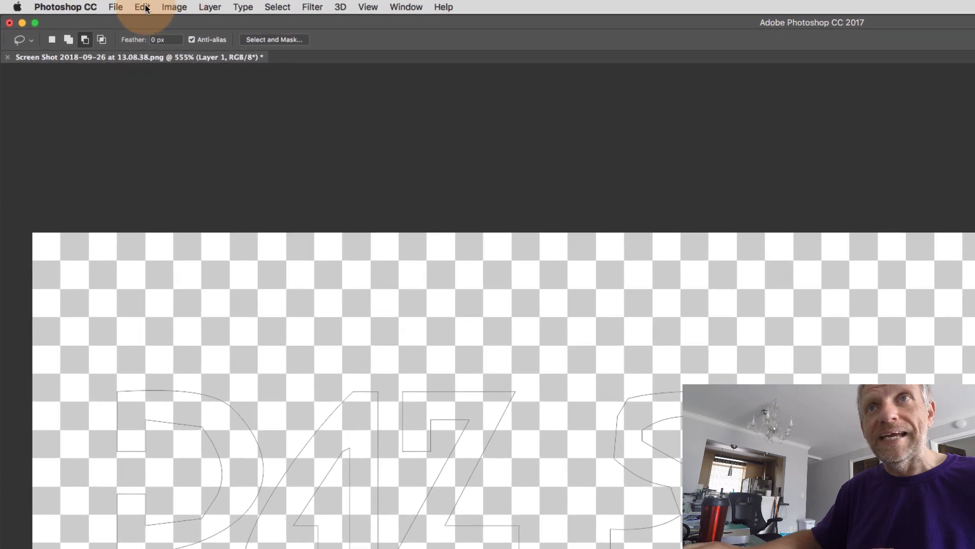
{"action": "left_click", "coordinate": [143, 7]}
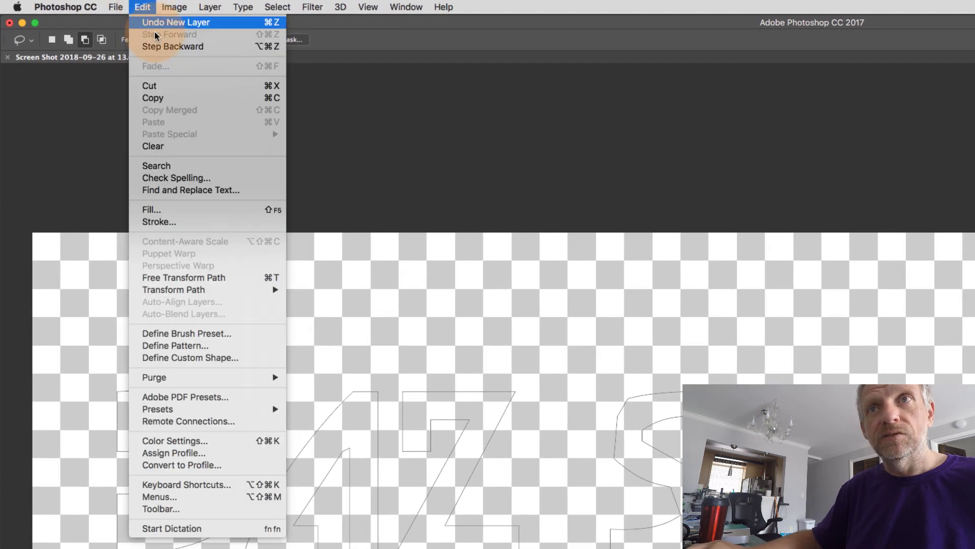
{"action": "left_click", "coordinate": [256, 362]}
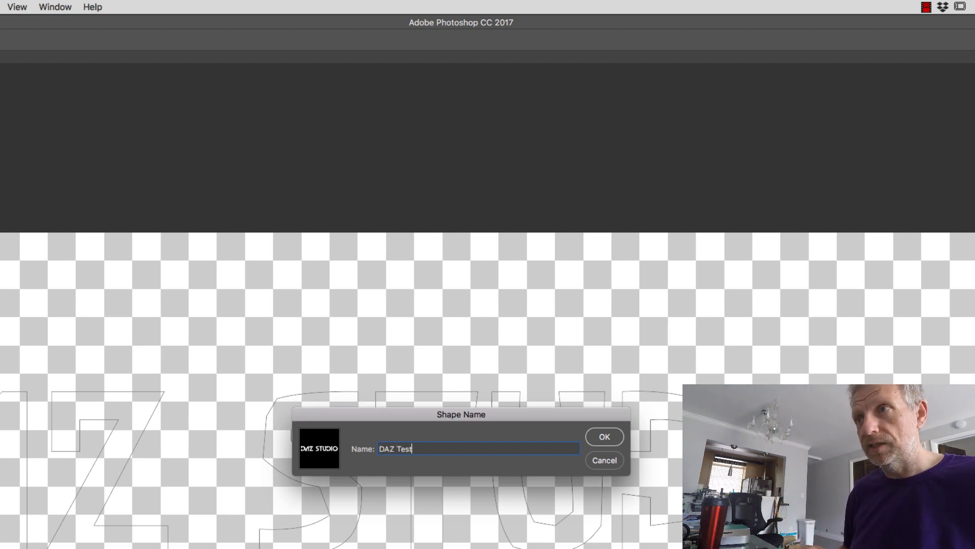
{"action": "key", "text": "Return"}
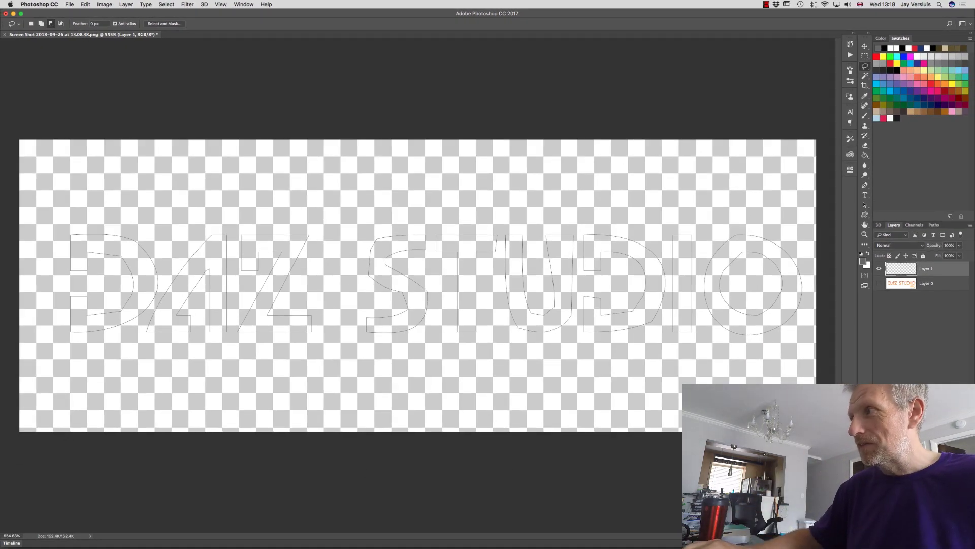
Deselect the Work Path to hide its outlines and make Layer 1 the active layer
{"action": "left_click", "coordinate": [934, 224]}
{"action": "left_click", "coordinate": [916, 272]}
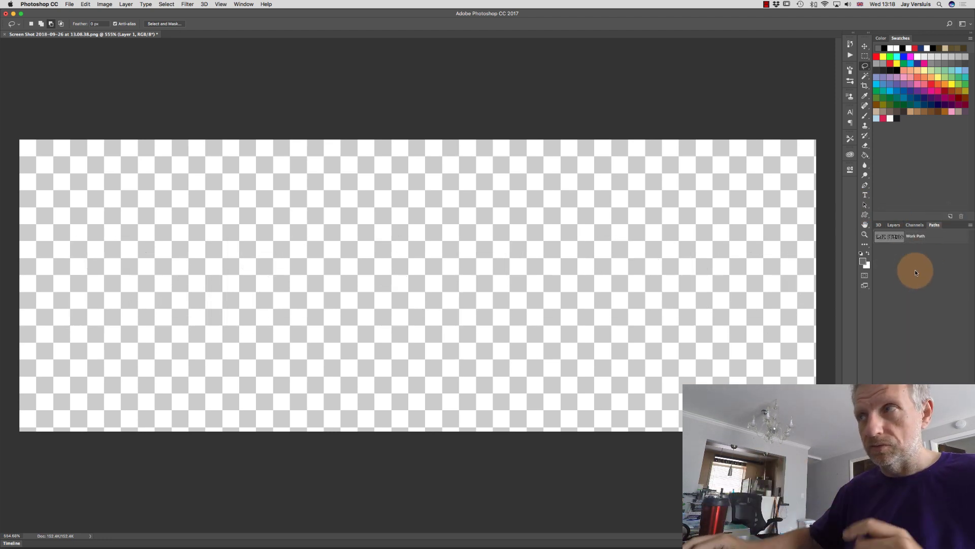
{"action": "left_click", "coordinate": [893, 224]}
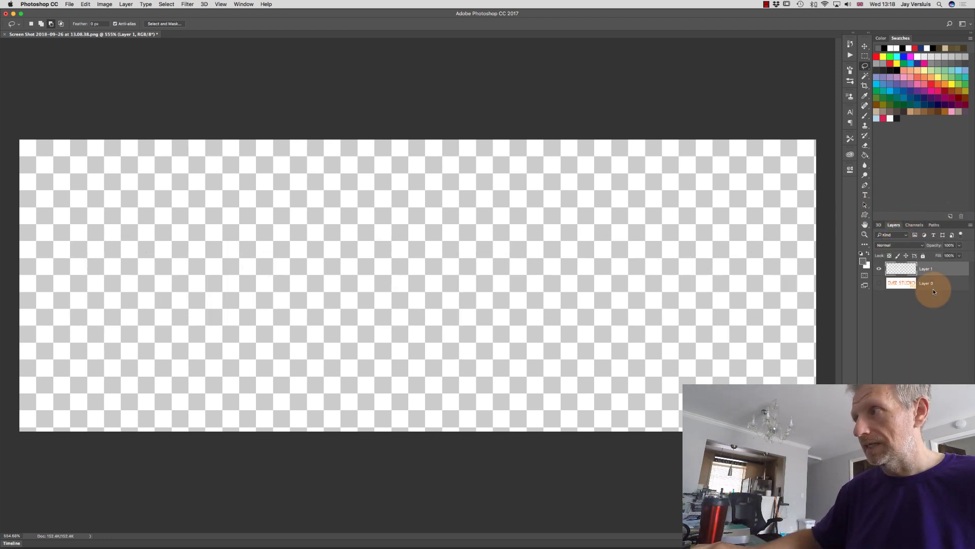
{"action": "left_click", "coordinate": [923, 268]}
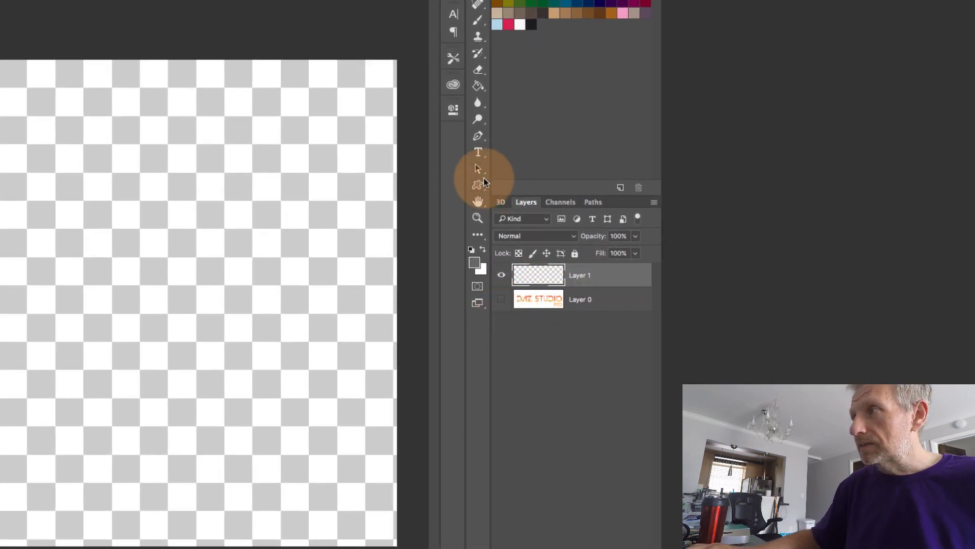
Switch to the Custom Shape Tool from the shape tool flyout
{"action": "left_click", "coordinate": [479, 186]}
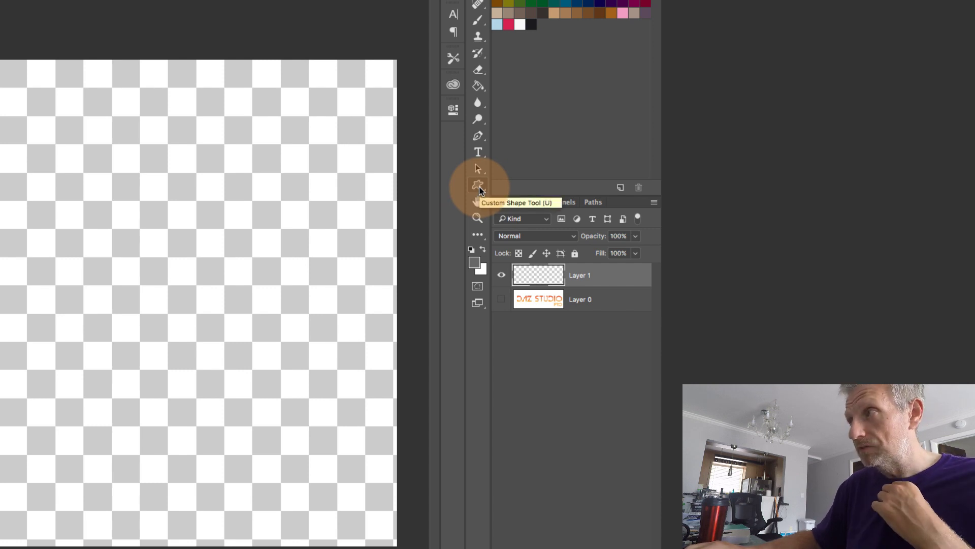
{"action": "left_click", "coordinate": [479, 187]}
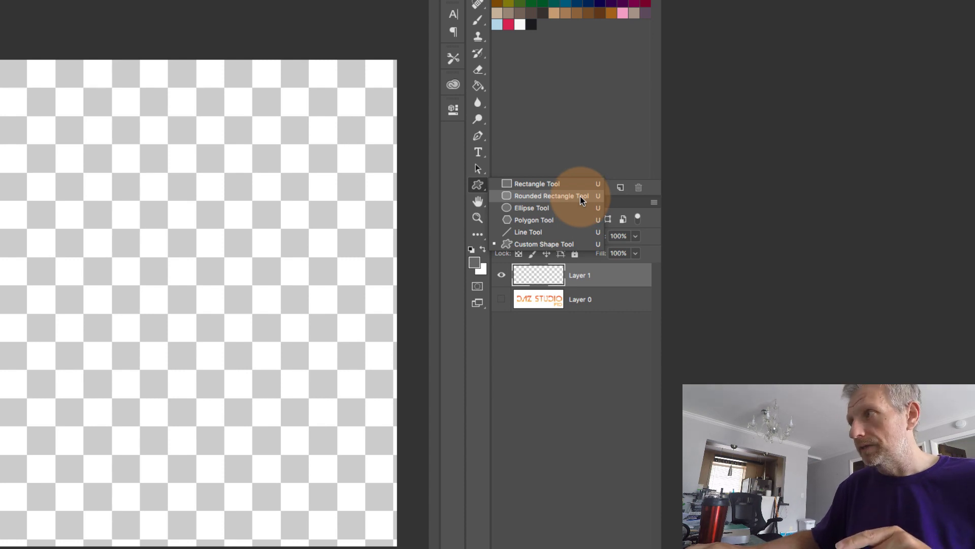
{"action": "left_click", "coordinate": [566, 247]}
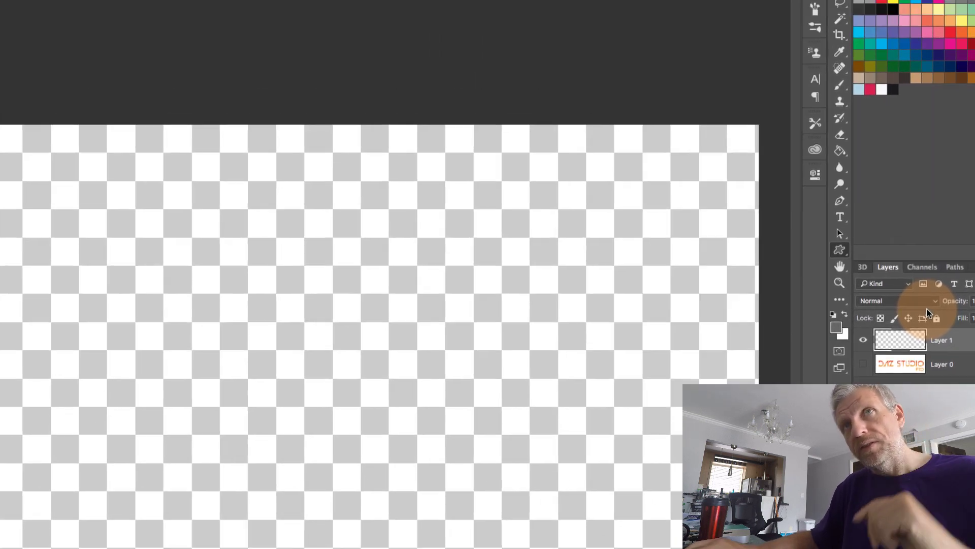
Choose the DAZ STUDIO custom shape and Shift-drag it proportionally across the canvas as Shape 1
{"action": "key", "text": "Tab"}
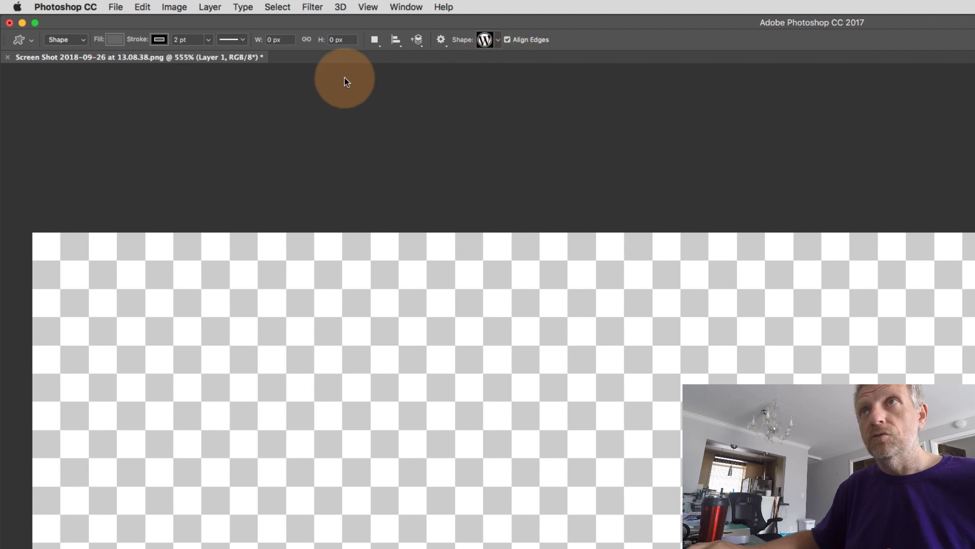
{"action": "left_click", "coordinate": [497, 42]}
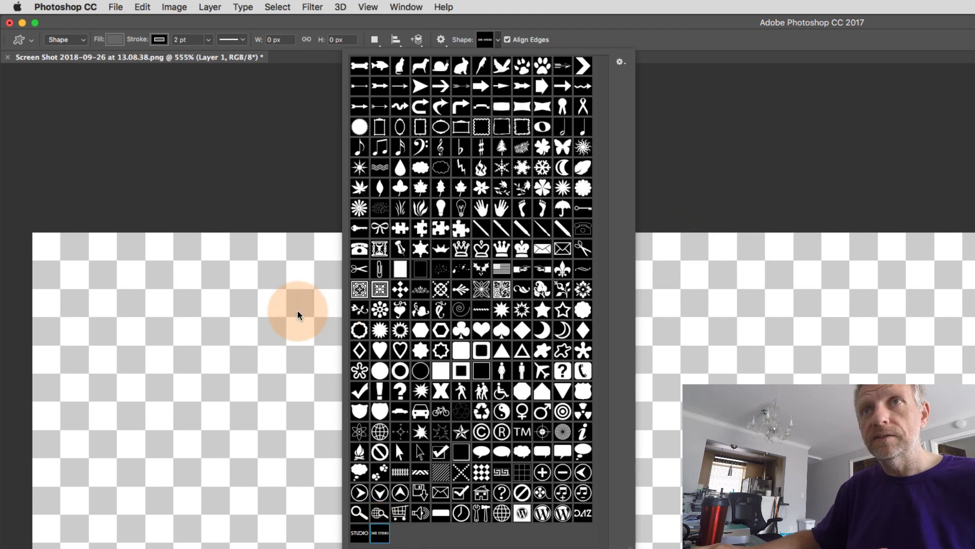
{"action": "left_click", "coordinate": [202, 290]}
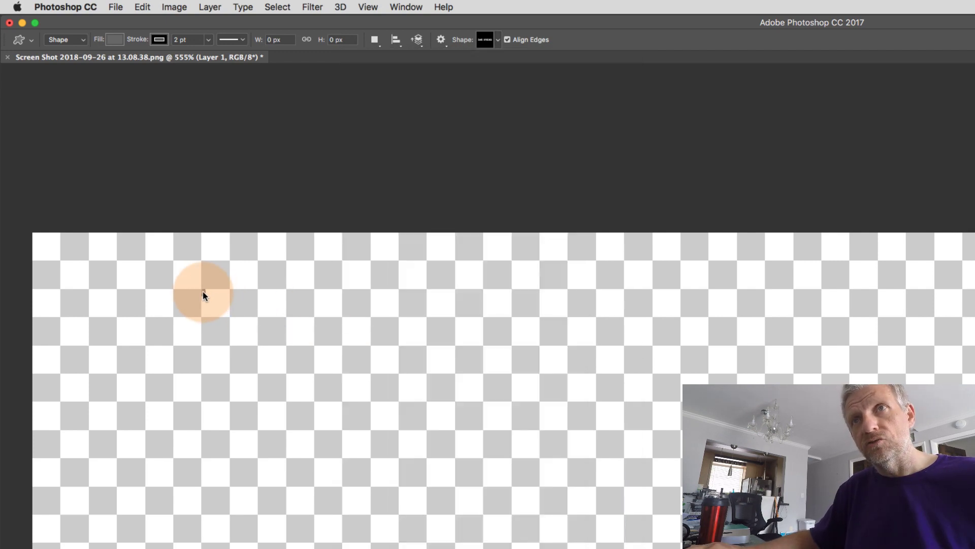
{"action": "left_click_drag", "start_coordinate": [203, 290], "coordinate": [934, 548]}
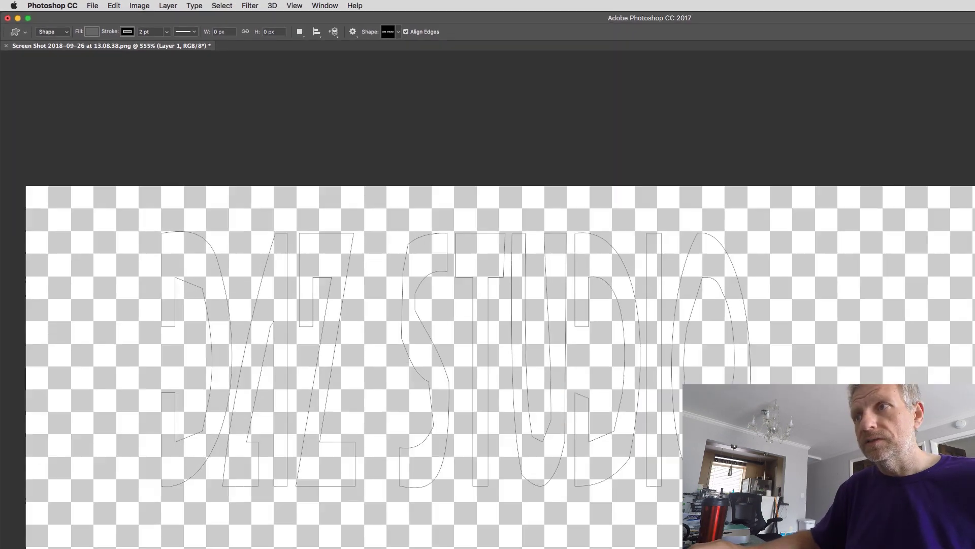
{"action": "left_click_drag", "start_coordinate": [749, 486], "coordinate": [974, 454]}
{"action": "left_click_drag", "start_coordinate": [738, 340], "coordinate": [866, 369]}
{"action": "key", "text": "shift"}
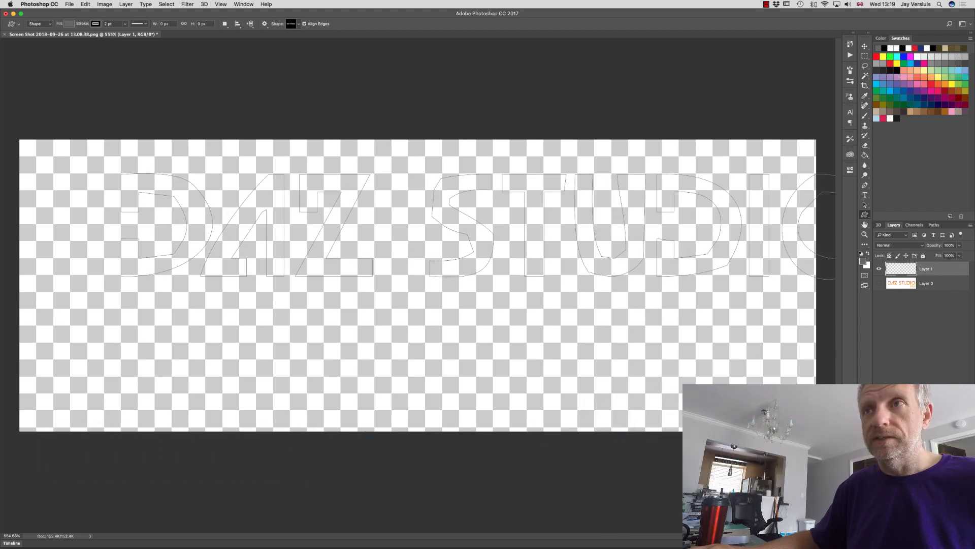
{"action": "left_click_drag", "start_coordinate": [866, 370], "coordinate": [899, 403]}
{"action": "key", "text": "space"}
{"action": "mouse_move", "coordinate": [791, 396]}
{"action": "left_mouse_down"}
{"action": "mouse_move", "coordinate": [788, 458]}
{"action": "mouse_move", "coordinate": [780, 355]}
{"action": "mouse_move", "coordinate": [789, 402]}
{"action": "mouse_move", "coordinate": [794, 348]}
{"action": "mouse_move", "coordinate": [808, 396]}
{"action": "mouse_move", "coordinate": [805, 386]}
{"action": "left_mouse_up"}
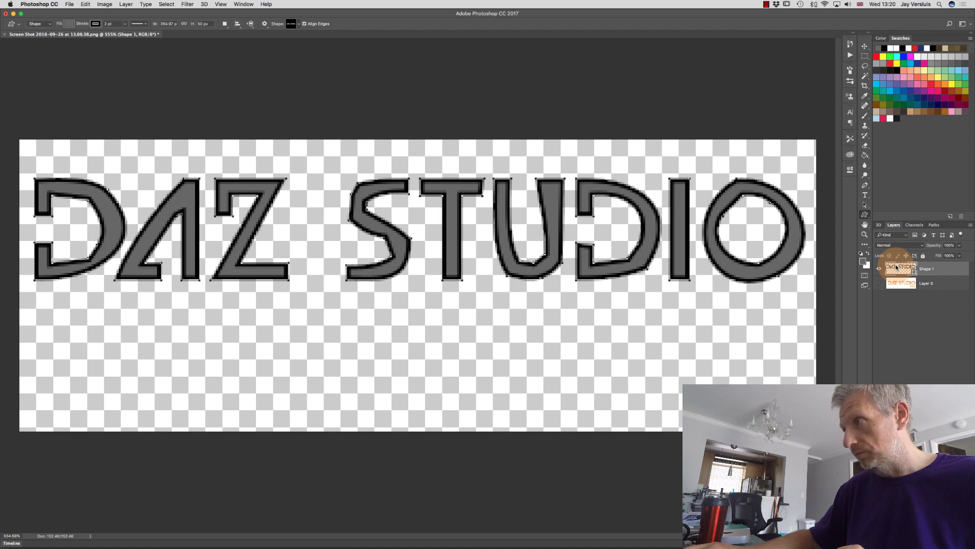
Undo the drawn shape and resize the canvas via Canvas Size to 2000 × 2000 px, zoomed to fit
{"action": "key", "text": "super+z"}
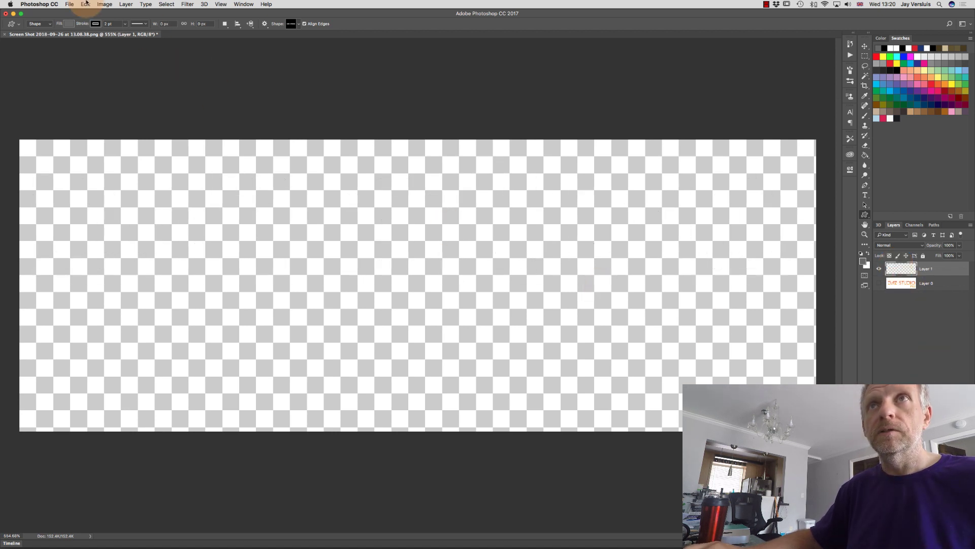
{"action": "left_click", "coordinate": [105, 4]}
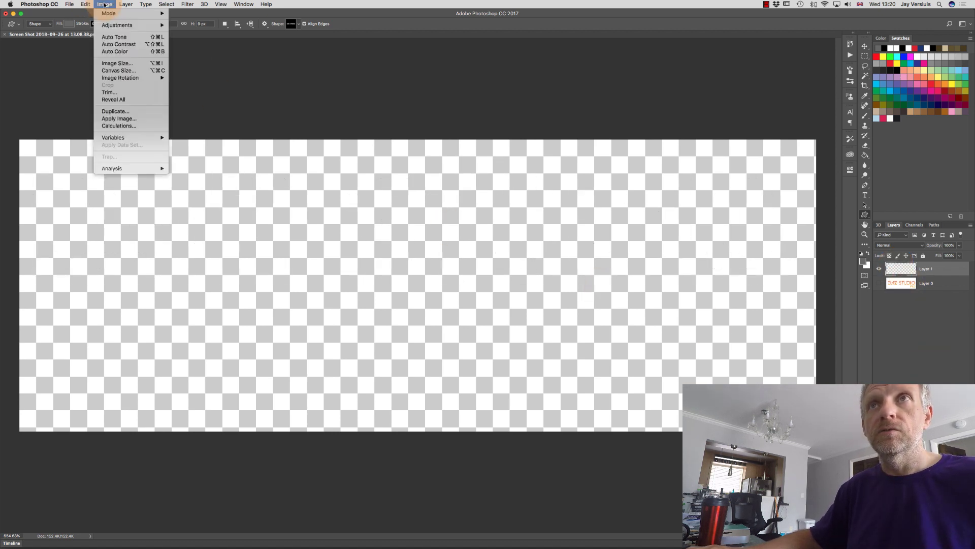
{"action": "left_click", "coordinate": [142, 72]}
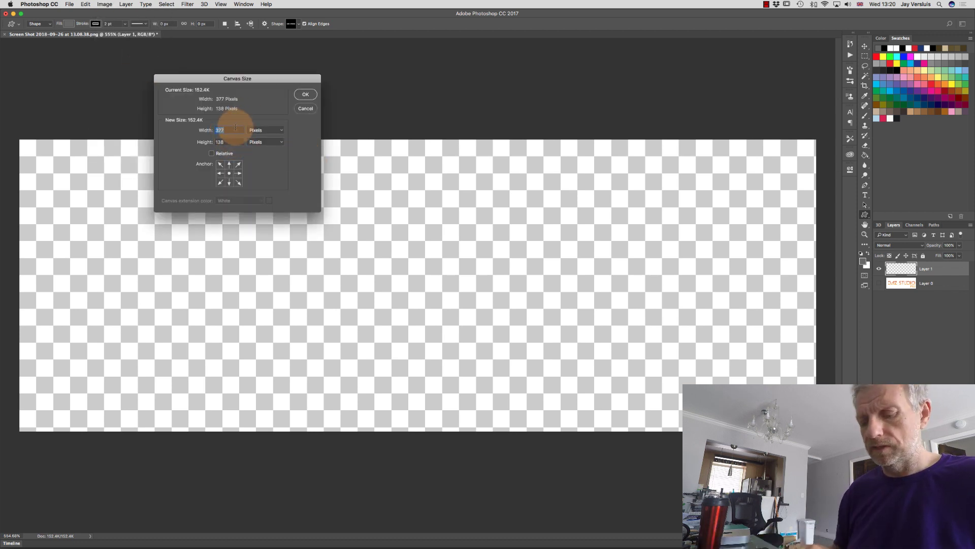
{"action": "type", "text": "2000"}
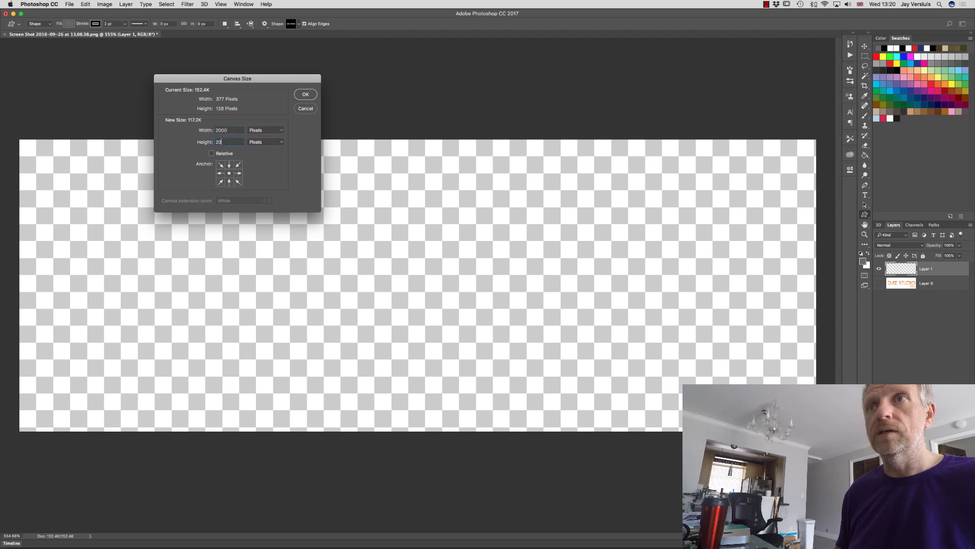
{"action": "key", "text": "Return"}
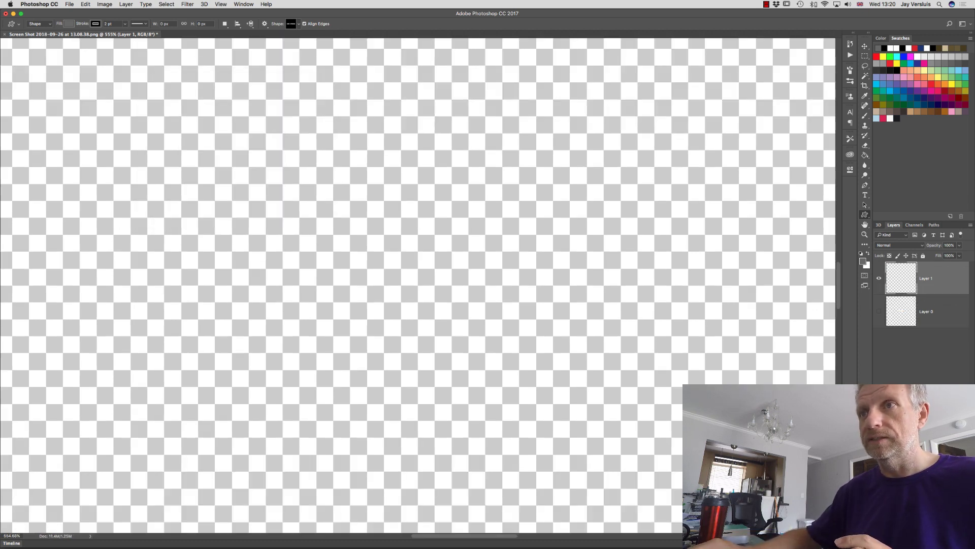
{"action": "key", "text": "super+0"}
{"action": "key", "text": "super+minus"}
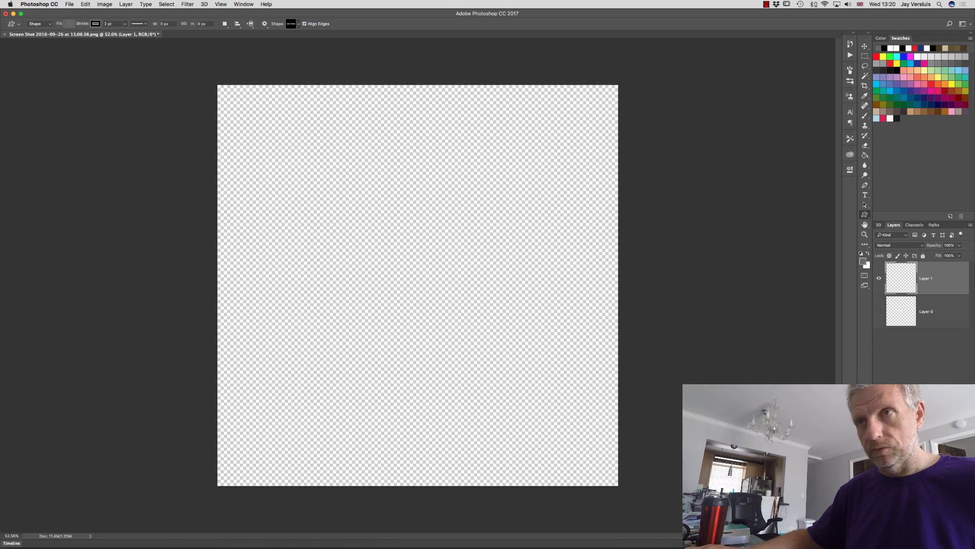
Drag the DAZ STUDIO shape across the canvas middle as Shape 1, about 1880 × 259 px, and inspect it
{"action": "left_click_drag", "start_coordinate": [269, 206], "coordinate": [612, 388]}
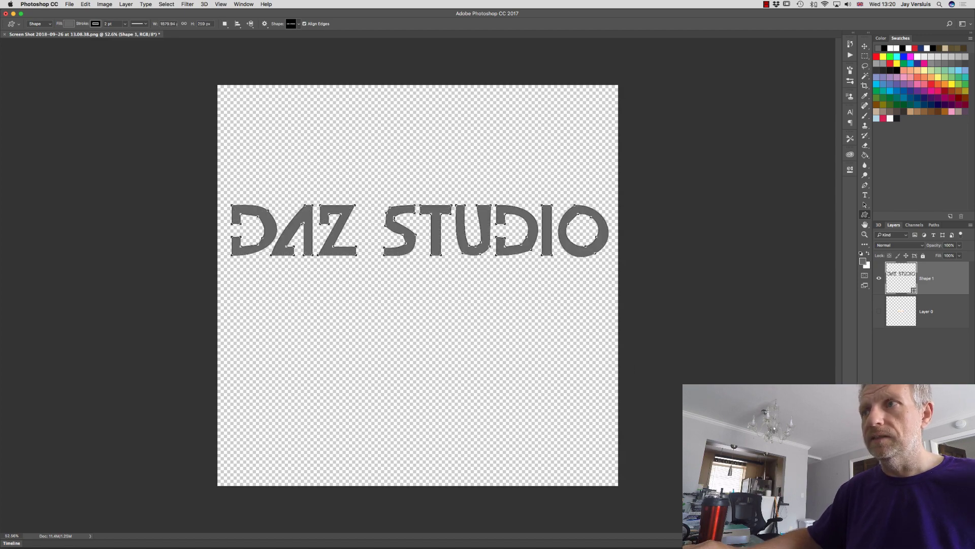
{"action": "scroll", "coordinate": [420, 284], "scroll_direction": "up", "scroll_amount": 5}
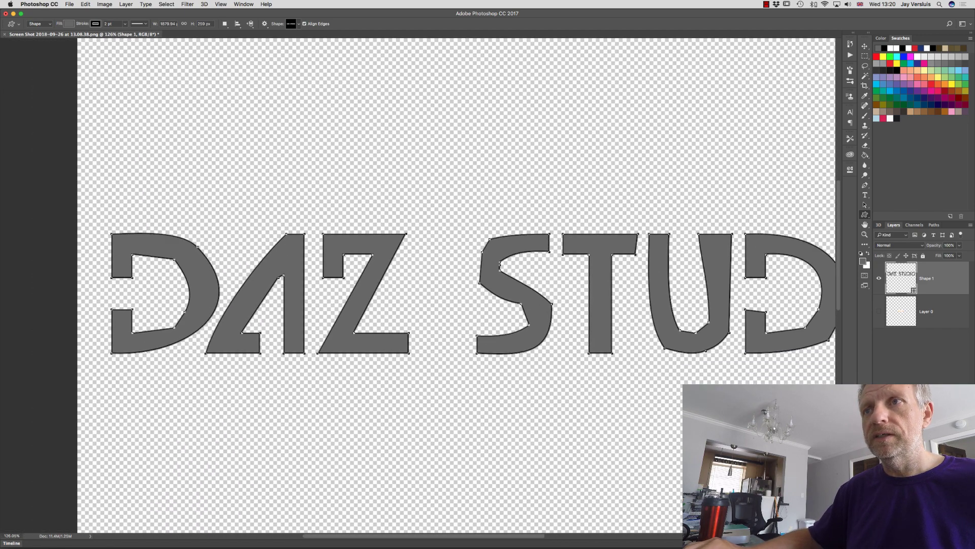
{"action": "scroll", "coordinate": [174, 271], "scroll_direction": "up", "scroll_amount": 5}
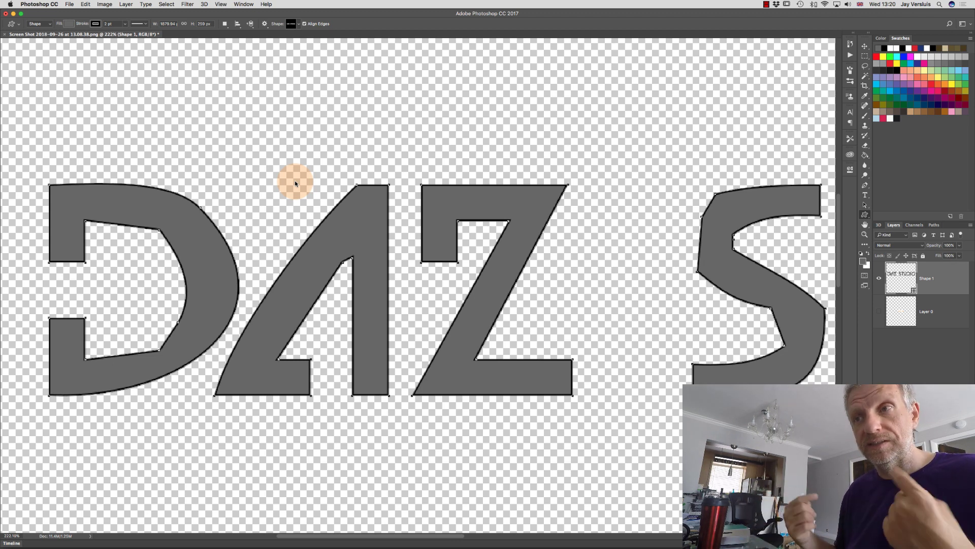
{"action": "scroll", "coordinate": [326, 258], "scroll_direction": "down", "scroll_amount": 5}
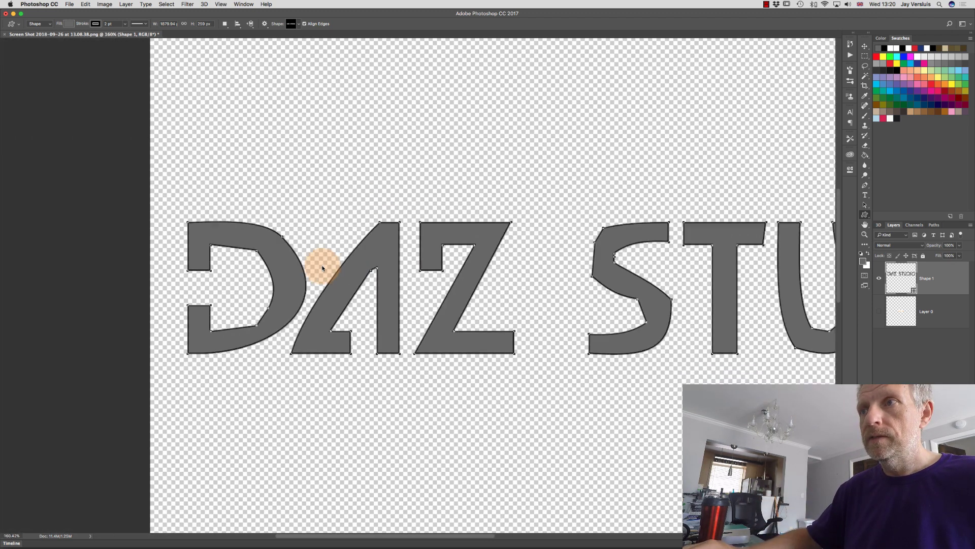
{"action": "scroll", "coordinate": [322, 267], "scroll_direction": "right", "scroll_amount": 5}
{"action": "scroll", "coordinate": [323, 268], "scroll_direction": "left", "scroll_amount": 5}
{"action": "scroll", "coordinate": [322, 267], "scroll_direction": "up", "scroll_amount": 1}
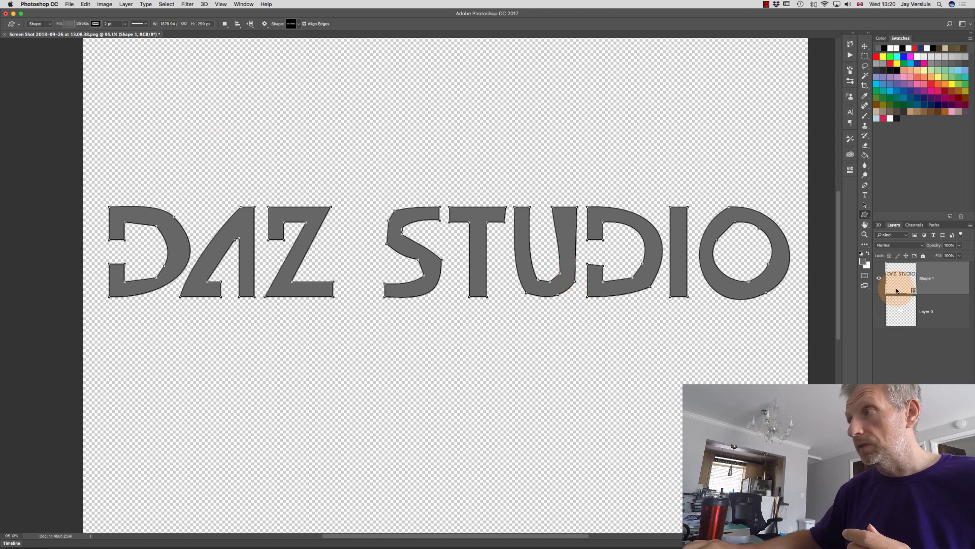
{"action": "mouse_move", "coordinate": [897, 291]}
{"action": "left_mouse_down"}
{"action": "mouse_move", "coordinate": [934, 302]}
{"action": "mouse_move", "coordinate": [916, 296]}
{"action": "left_mouse_up"}
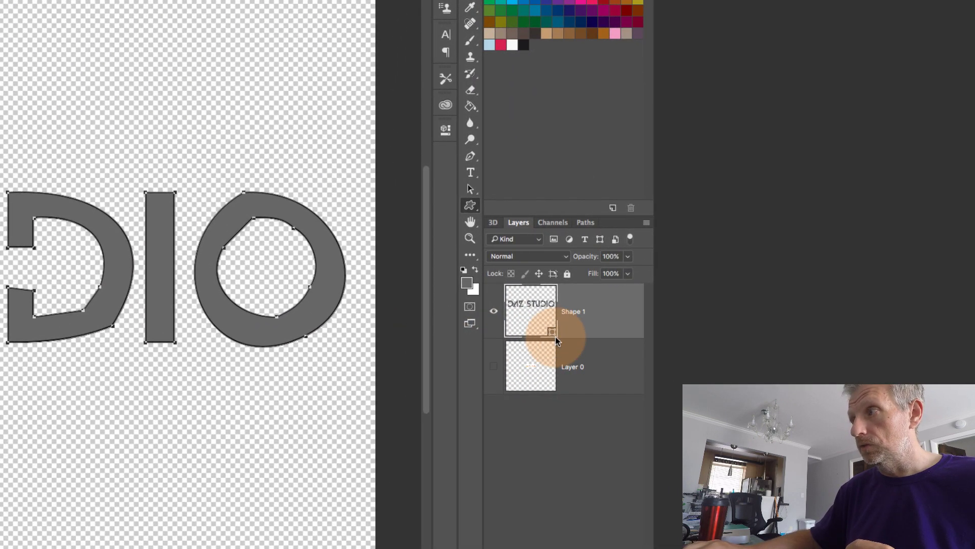
{"action": "left_click_drag", "start_coordinate": [556, 341], "coordinate": [560, 347]}
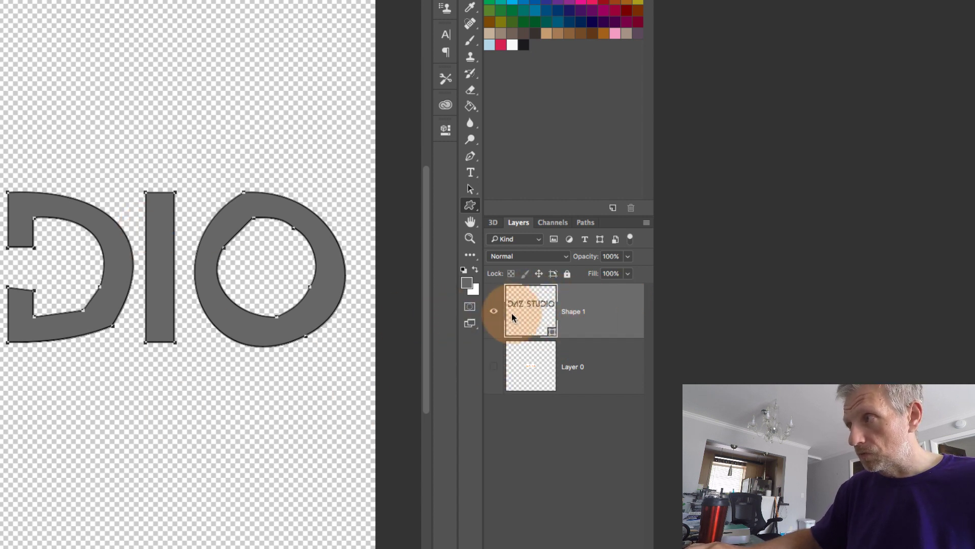
{"action": "right_click", "coordinate": [596, 316]}
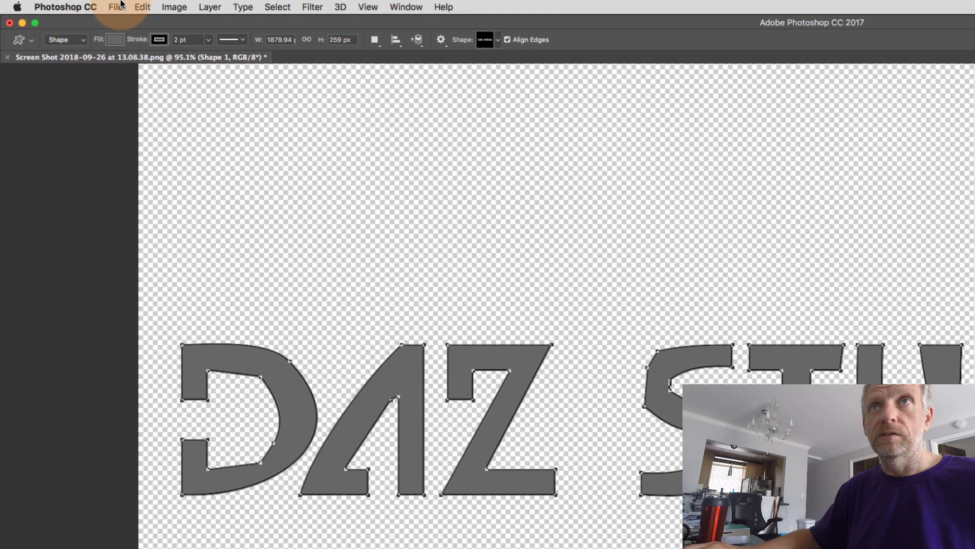
{"action": "left_click", "coordinate": [120, 6]}
Export the image with Export As in SVG format as 'DAZ Test.svg' to the Desktop
{"action": "mouse_move", "coordinate": [147, 182]}
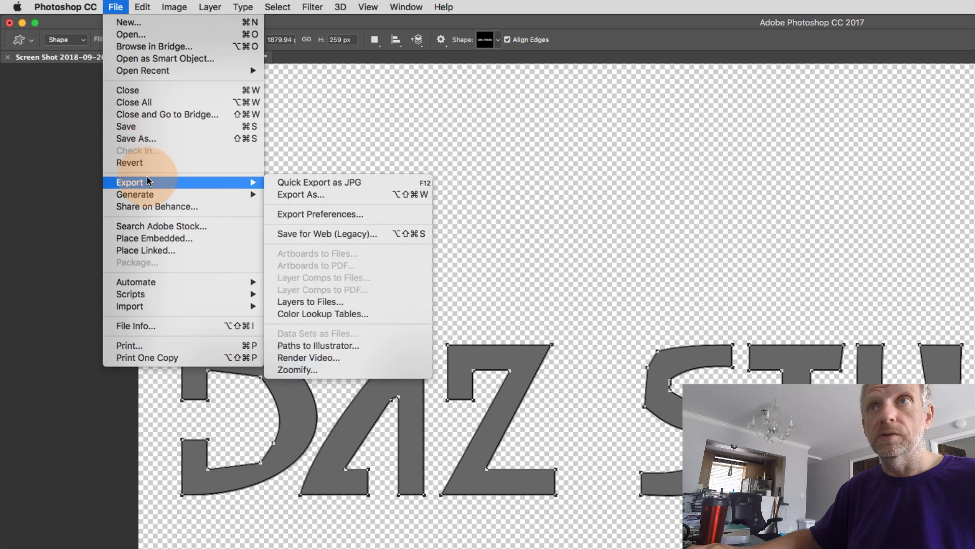
{"action": "left_click", "coordinate": [322, 194]}
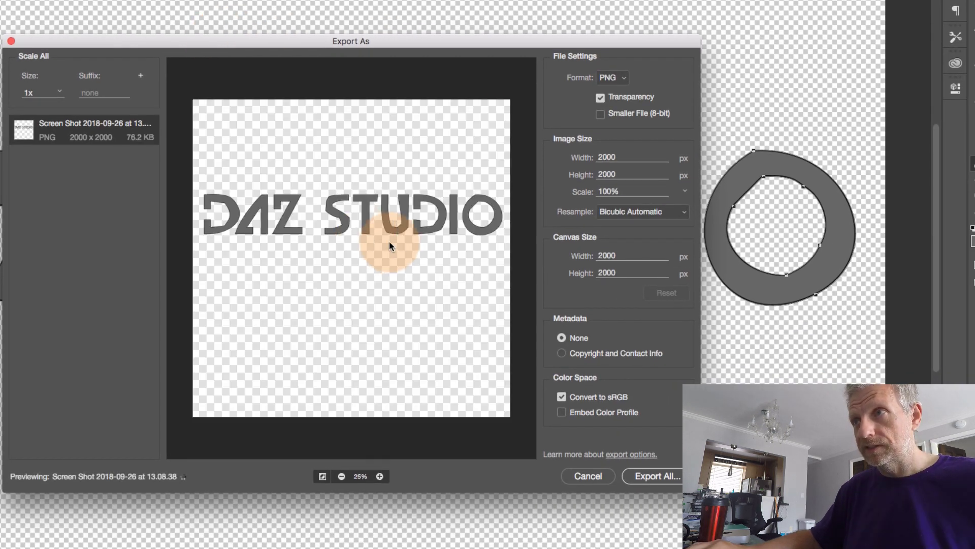
{"action": "left_click", "coordinate": [623, 76]}
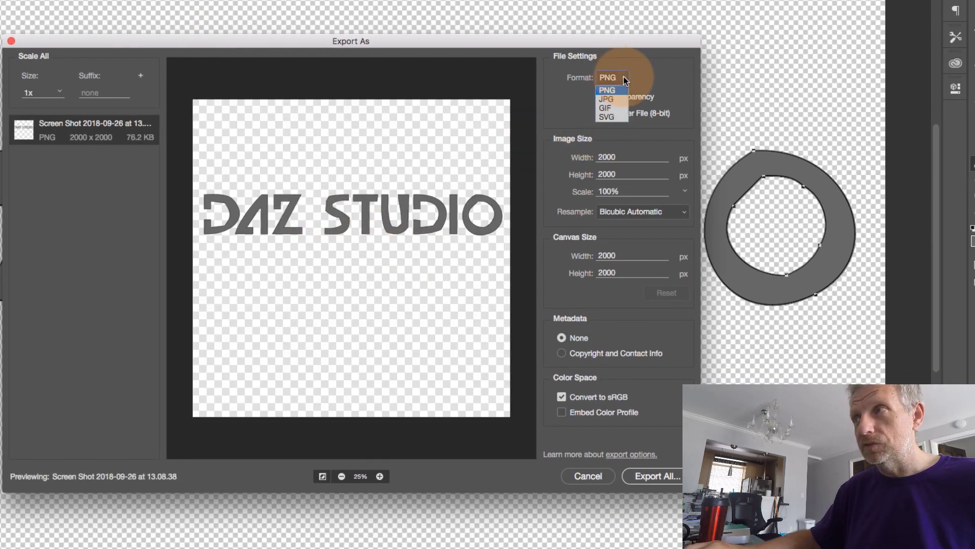
{"action": "left_click", "coordinate": [619, 117]}
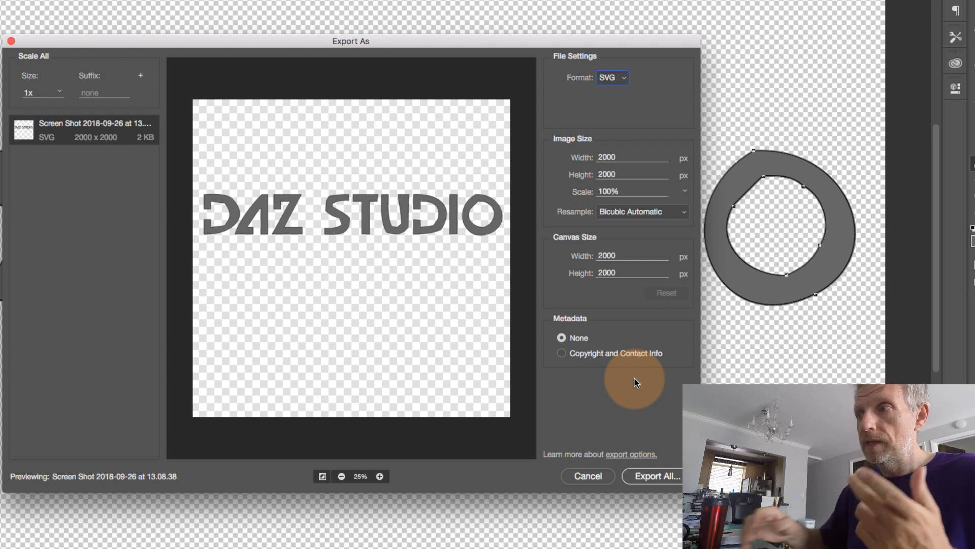
{"action": "left_click", "coordinate": [661, 476]}
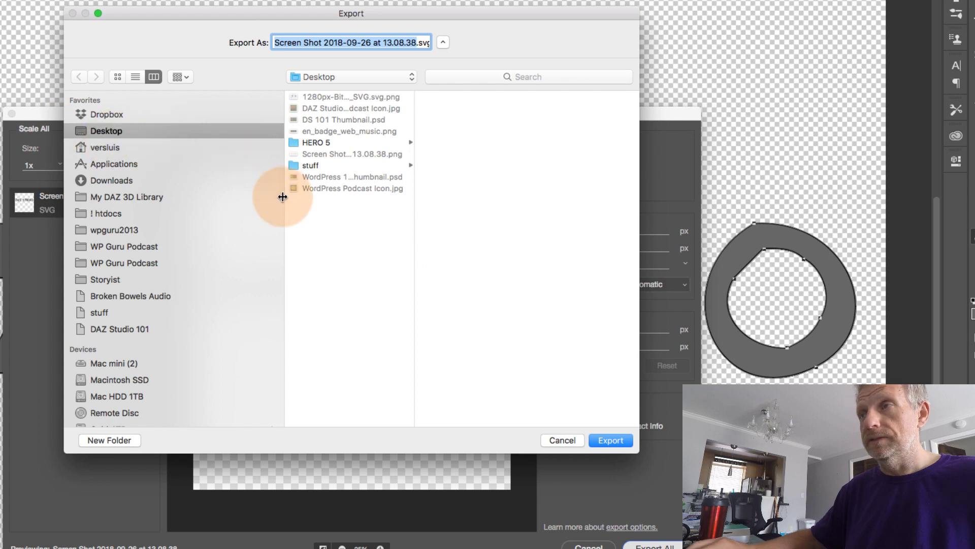
{"action": "type", "text": "DAZ Test"}
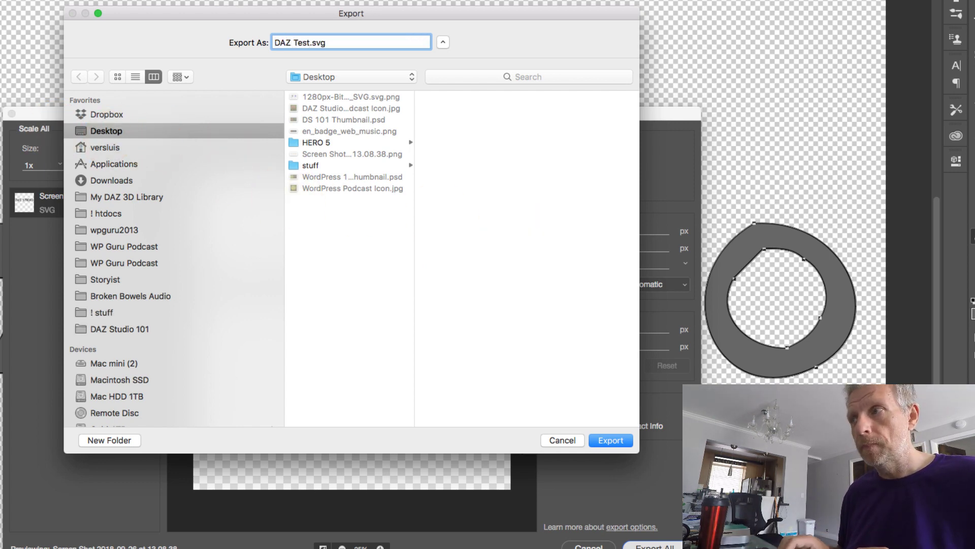
{"action": "key", "text": "Return"}
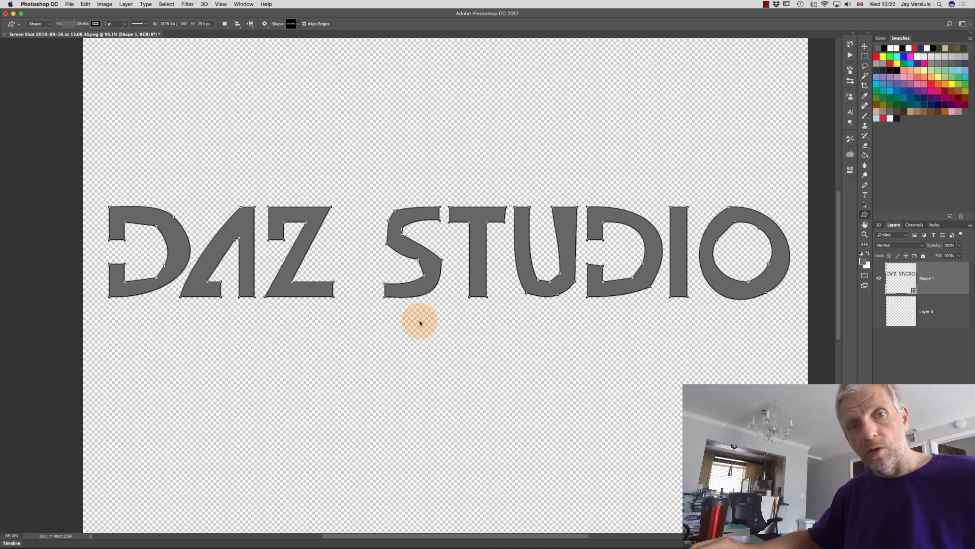
Launch Blender, dismiss the splash screen and delete the default cube
{"action": "key", "text": "ctrl+Right"}
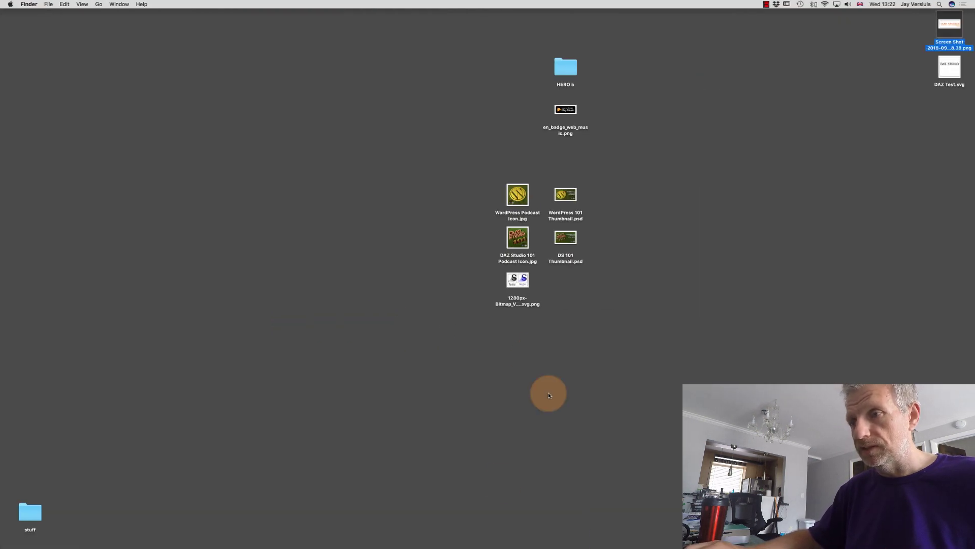
{"action": "left_click", "coordinate": [529, 539]}
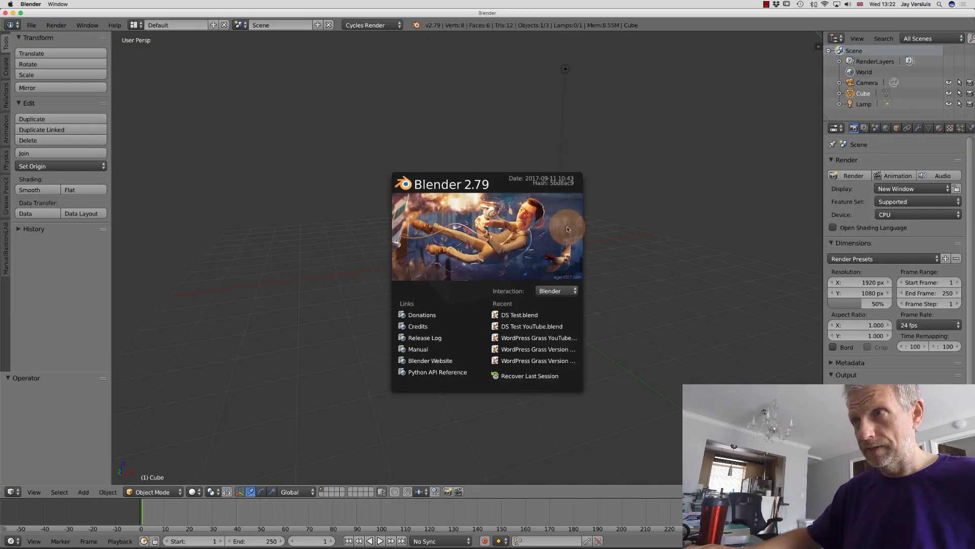
{"action": "left_click", "coordinate": [584, 270]}
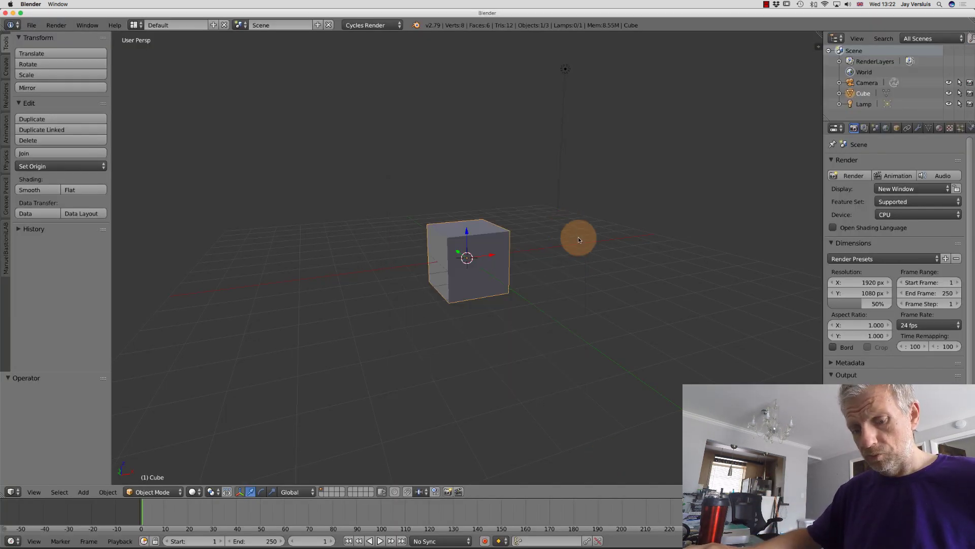
{"action": "key", "text": "x"}
{"action": "left_click", "coordinate": [502, 318]}
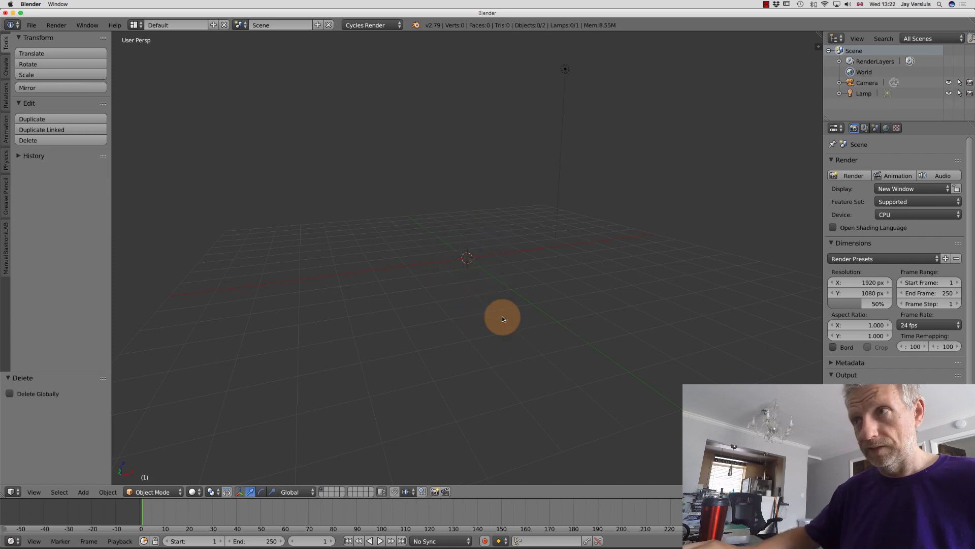
Import 'DAZ Test.svg' from the Desktop as a Scalable Vector Graphics curve
{"action": "left_click", "coordinate": [31, 25]}
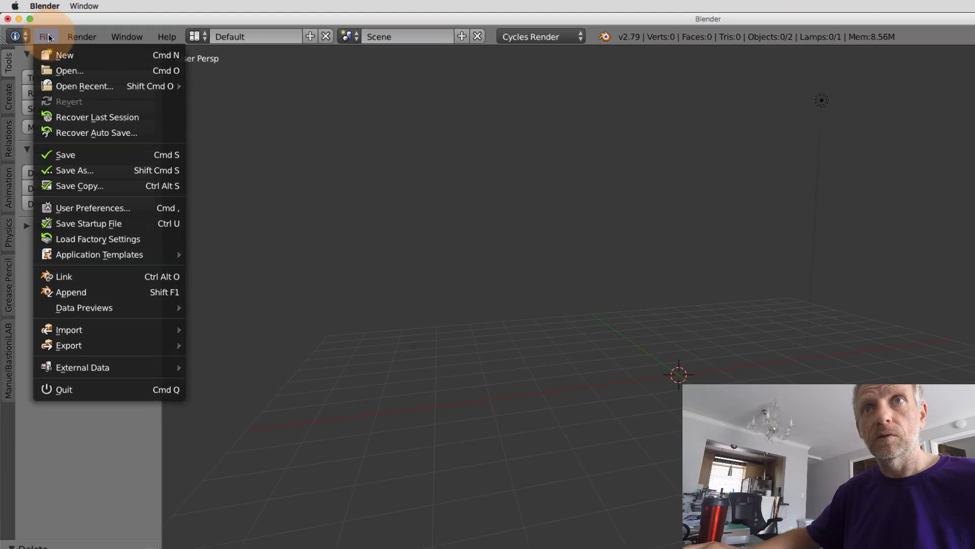
{"action": "mouse_move", "coordinate": [75, 175]}
{"action": "mouse_move", "coordinate": [131, 376]}
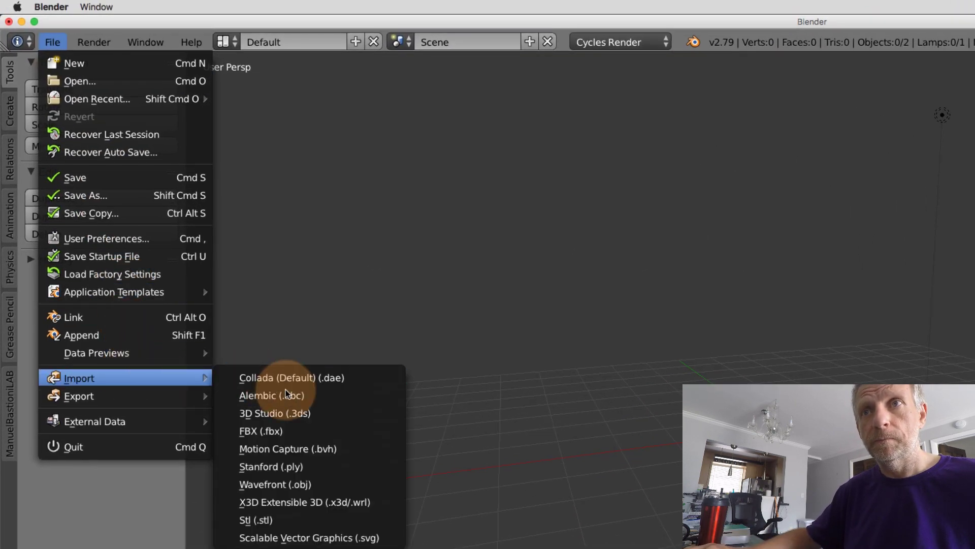
{"action": "left_click", "coordinate": [388, 538]}
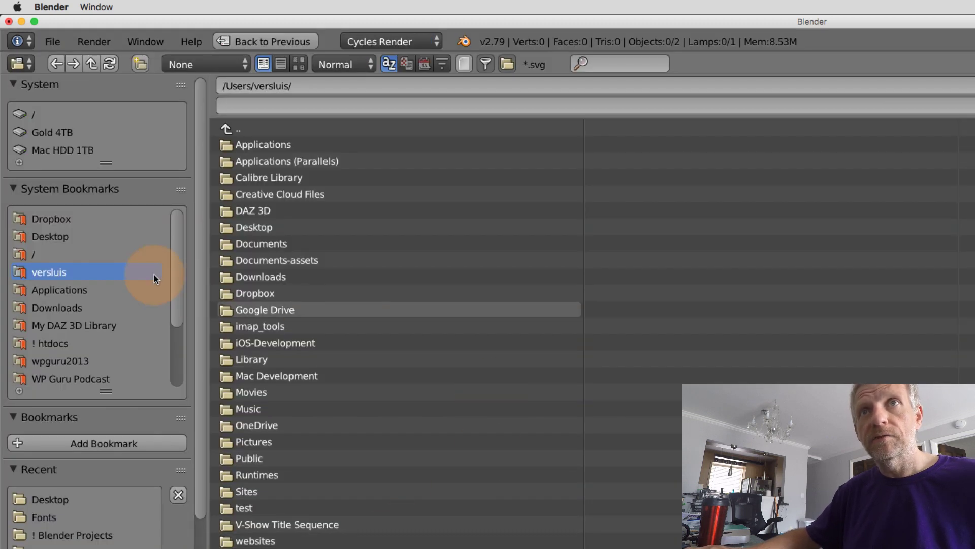
{"action": "left_click", "coordinate": [39, 236]}
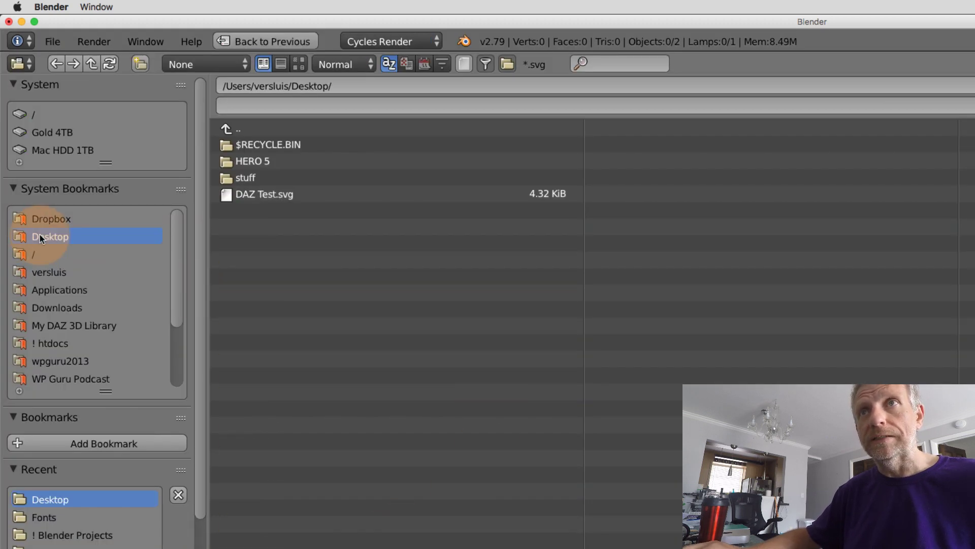
{"action": "double_click", "coordinate": [266, 194]}
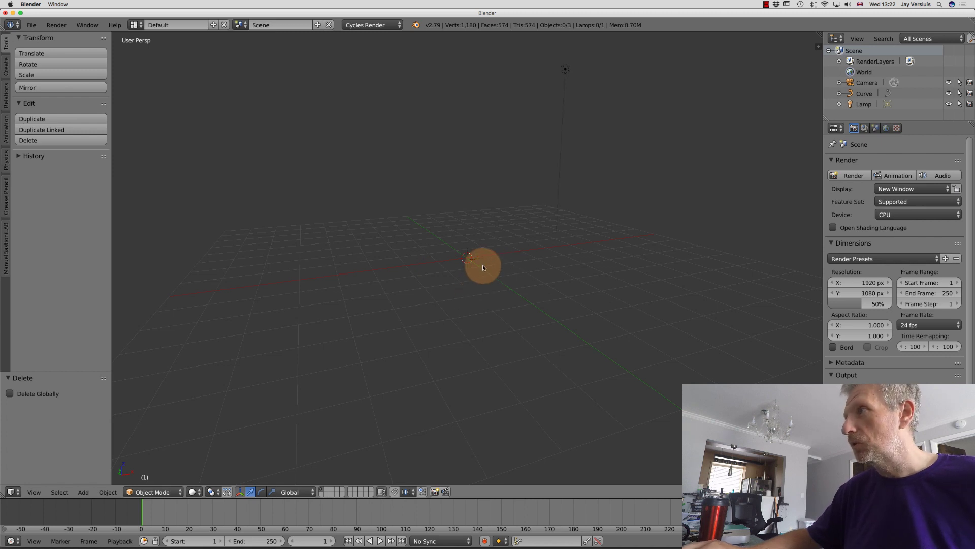
Select the imported Curve object and frame the DAZ STUDIO lettering in front view
{"action": "left_click", "coordinate": [863, 94]}
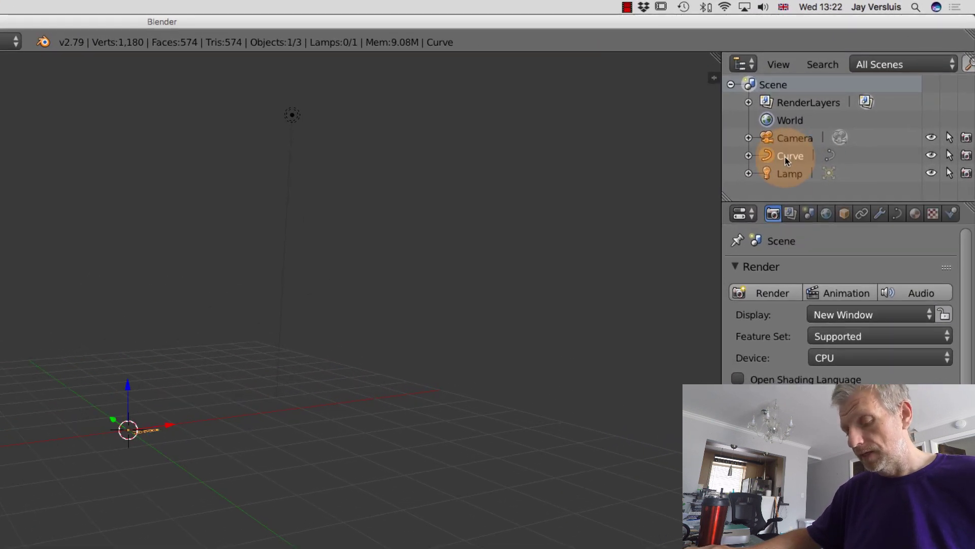
{"action": "scroll", "coordinate": [158, 434], "scroll_direction": "up", "scroll_amount": 6}
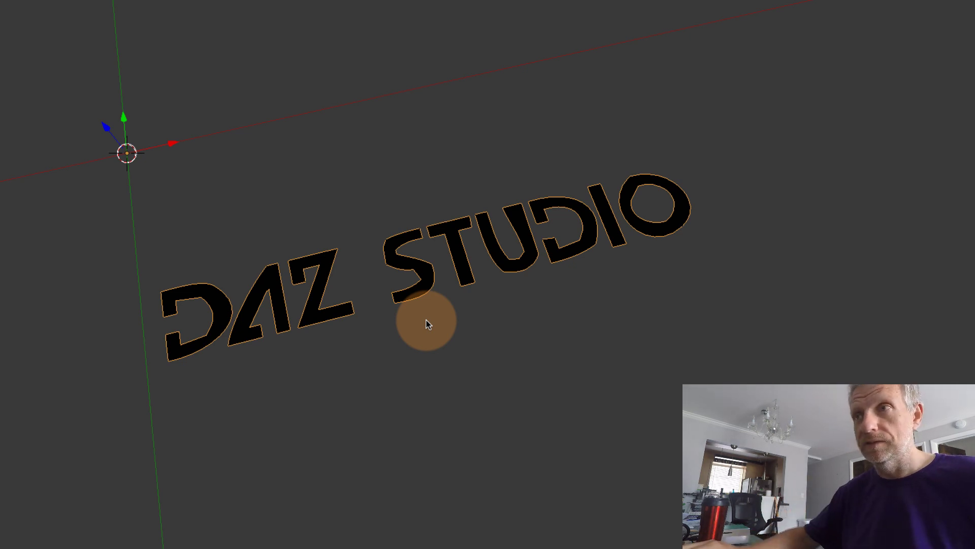
{"action": "key", "text": "KP_1"}
{"action": "scroll", "coordinate": [425, 319], "scroll_direction": "down", "scroll_amount": 5}
{"action": "scroll", "coordinate": [459, 298], "scroll_direction": "down", "scroll_amount": 3}
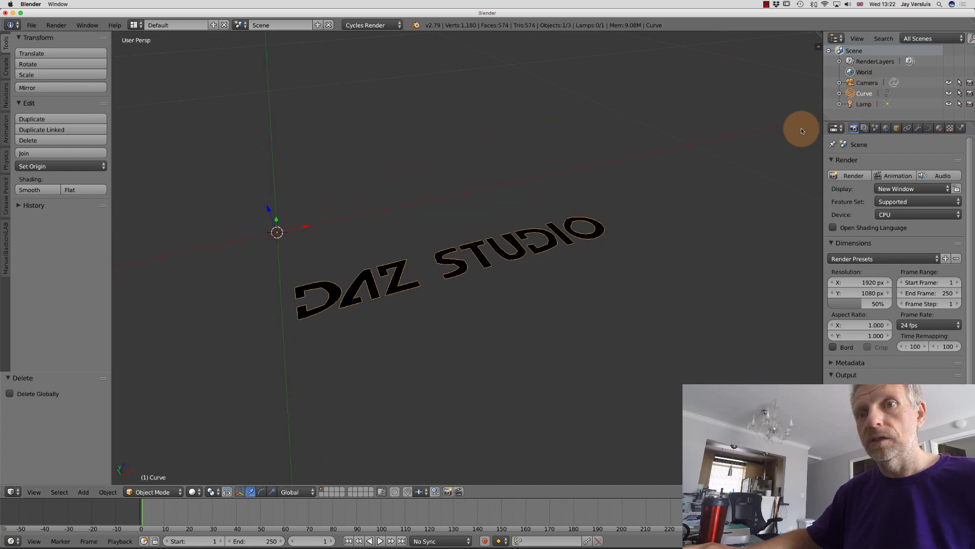
{"action": "left_click", "coordinate": [108, 492]}
{"action": "mouse_move", "coordinate": [292, 249]}
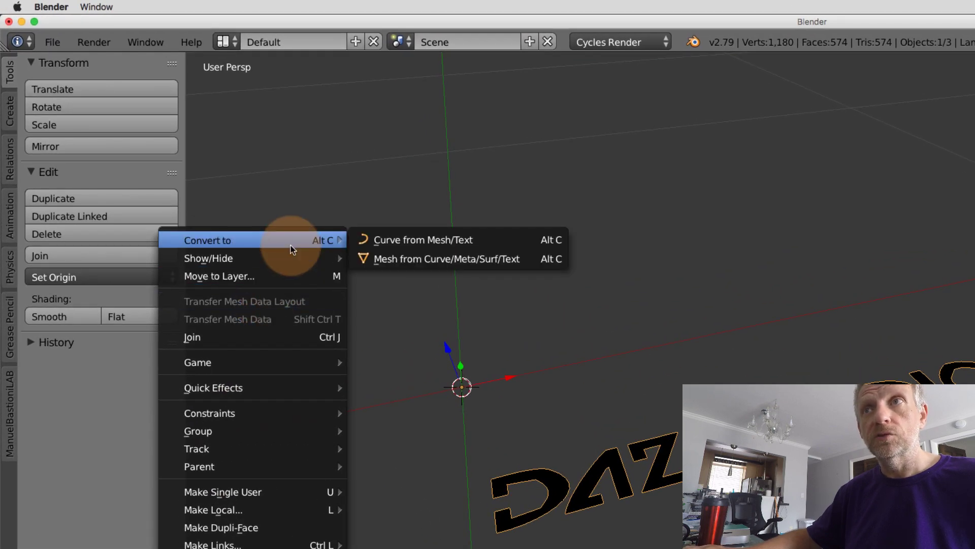
Convert the curve to a mesh and extrude all its geometry upward into solid 3D letters
{"action": "left_click", "coordinate": [529, 260]}
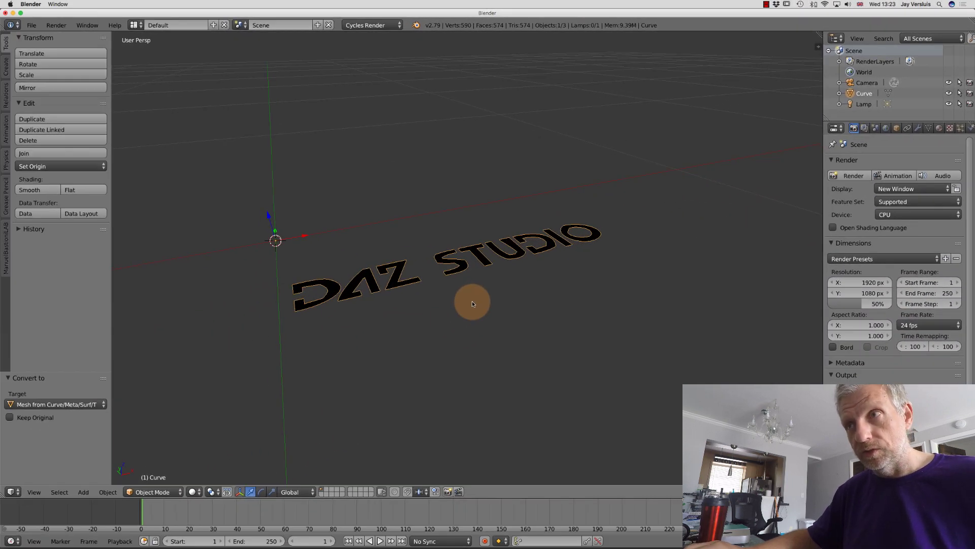
{"action": "key", "text": "Tab"}
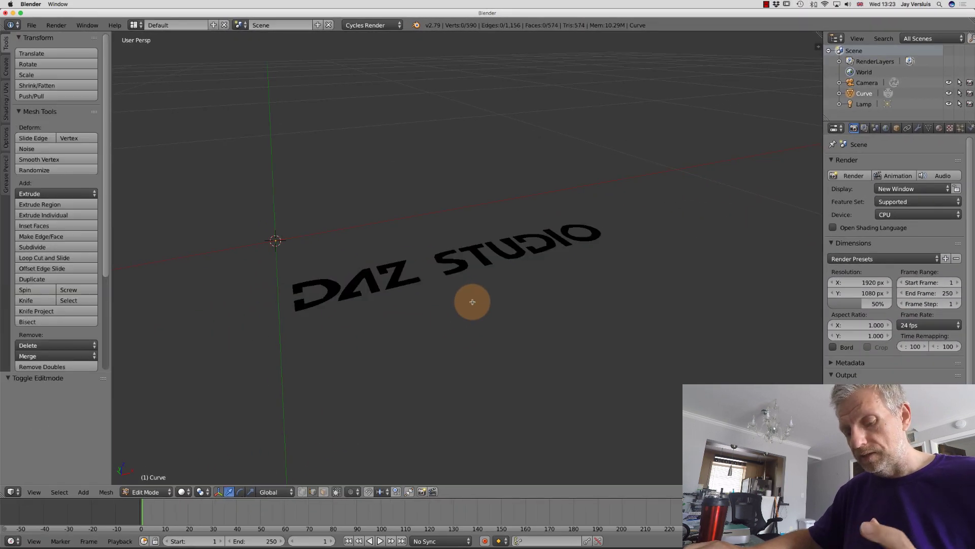
{"action": "key", "text": "a"}
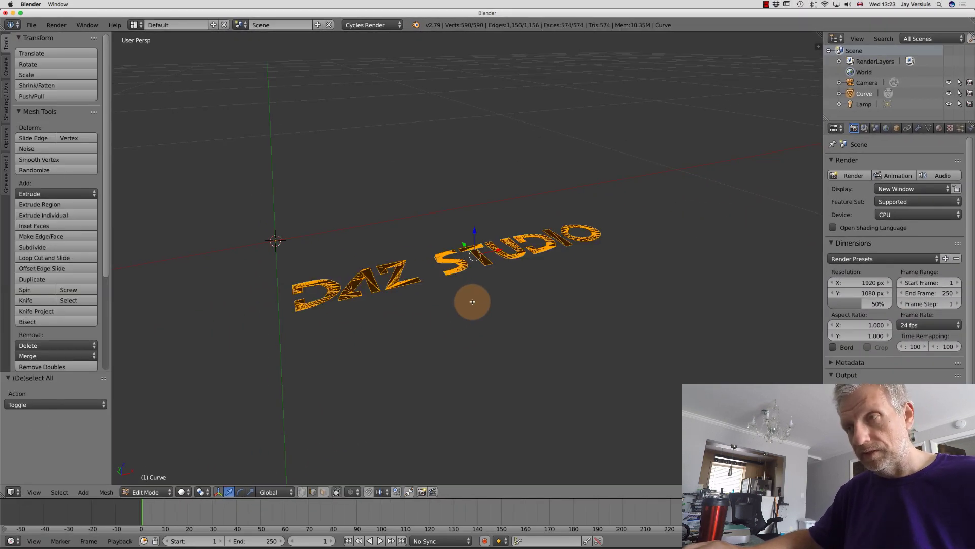
{"action": "key", "text": "e"}
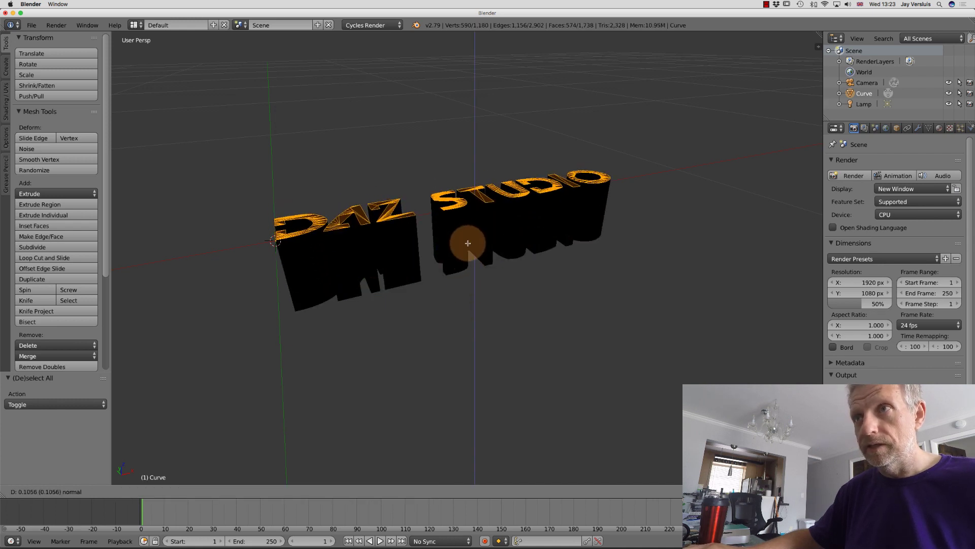
{"action": "left_click", "coordinate": [468, 243]}
{"action": "key", "text": "Tab"}
{"action": "scroll", "coordinate": [480, 266], "scroll_direction": "right", "scroll_amount": 5}
{"action": "scroll", "coordinate": [480, 265], "scroll_direction": "down", "scroll_amount": 10}
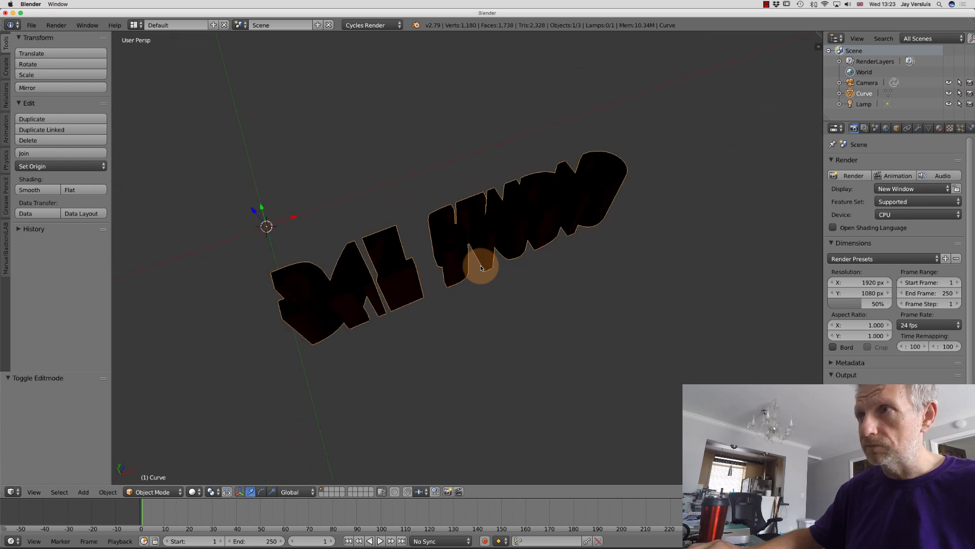
{"action": "scroll", "coordinate": [480, 266], "scroll_direction": "down", "scroll_amount": 5}
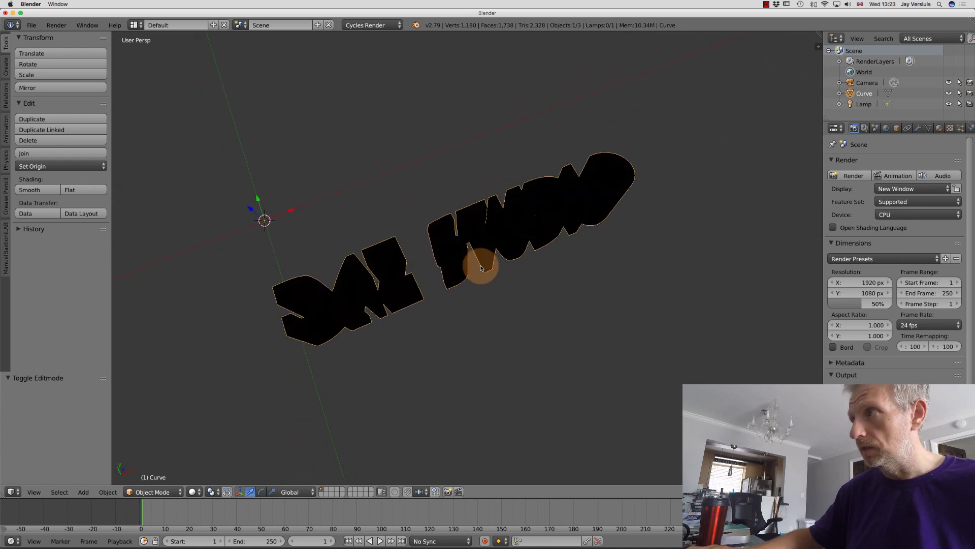
Lighten the SVGMat diffuse colour from black to grey so the extruded DAZ STUDIO letters show
{"action": "left_click", "coordinate": [939, 128]}
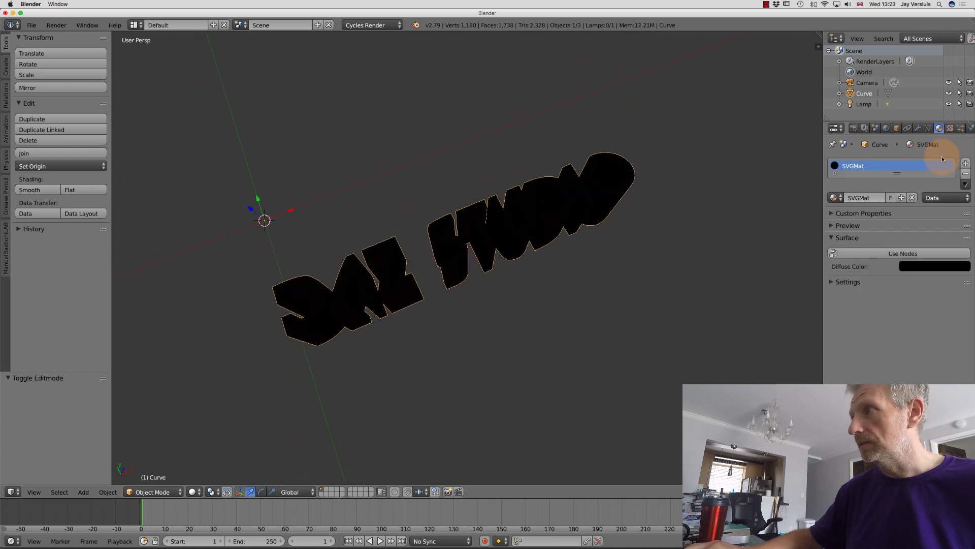
{"action": "left_click", "coordinate": [944, 267]}
{"action": "left_click_drag", "start_coordinate": [962, 193], "coordinate": [964, 162]}
{"action": "scroll", "coordinate": [622, 271], "scroll_direction": "up", "scroll_amount": 5}
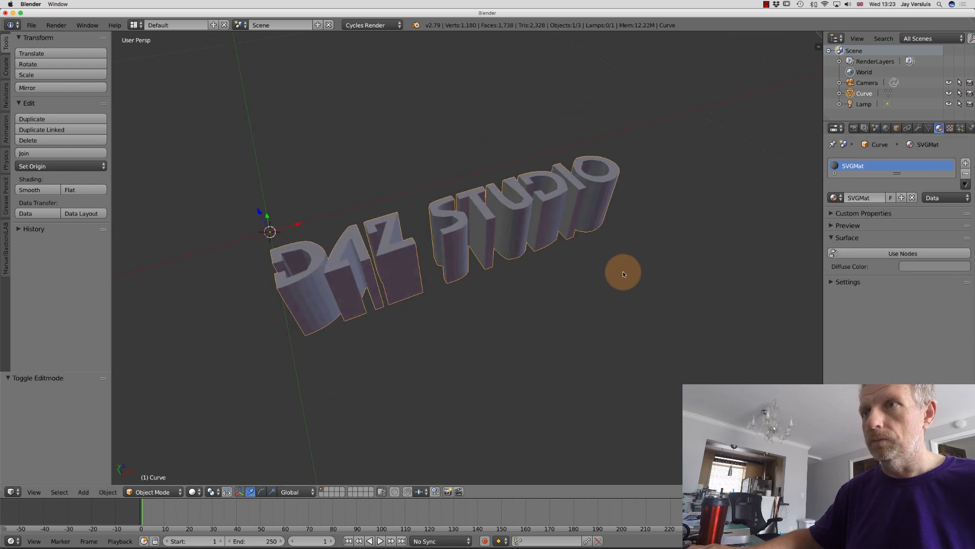
{"action": "scroll", "coordinate": [623, 272], "scroll_direction": "up", "scroll_amount": 3}
{"action": "scroll", "coordinate": [623, 271], "scroll_direction": "up", "scroll_amount": 4}
{"action": "scroll", "coordinate": [622, 271], "scroll_direction": "up", "scroll_amount": 6}
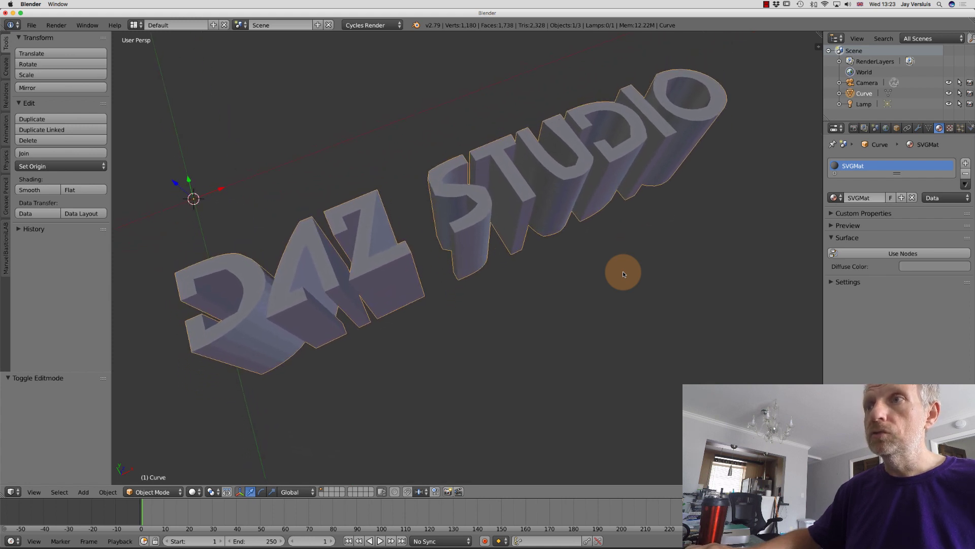
{"action": "scroll", "coordinate": [623, 271], "scroll_direction": "up", "scroll_amount": 10}
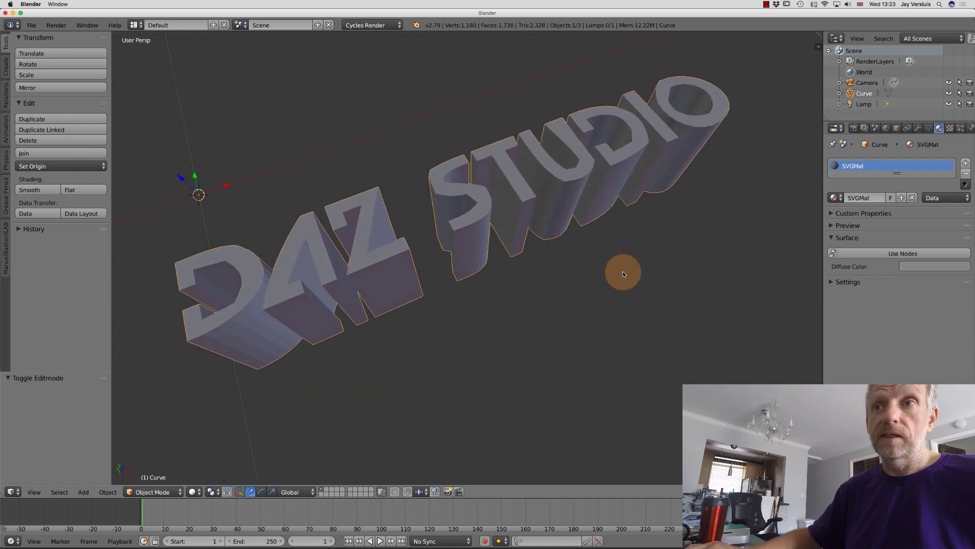
{"action": "scroll", "coordinate": [622, 273], "scroll_direction": "up", "scroll_amount": 8}
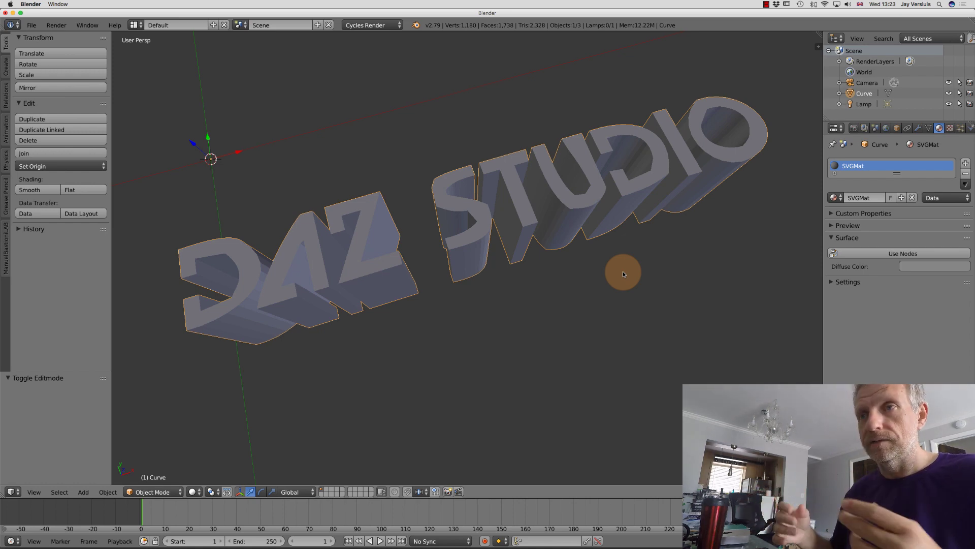
Back in Photoshop, make a New 3D Extrusion from the Shape 1 Shape Path
{"action": "key", "text": "ctrl+Left"}
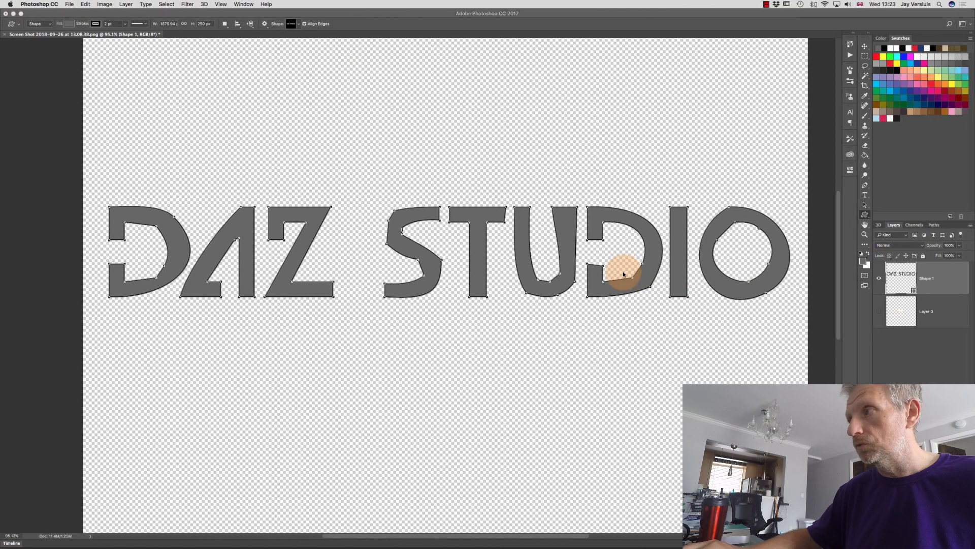
{"action": "left_click", "coordinate": [933, 225]}
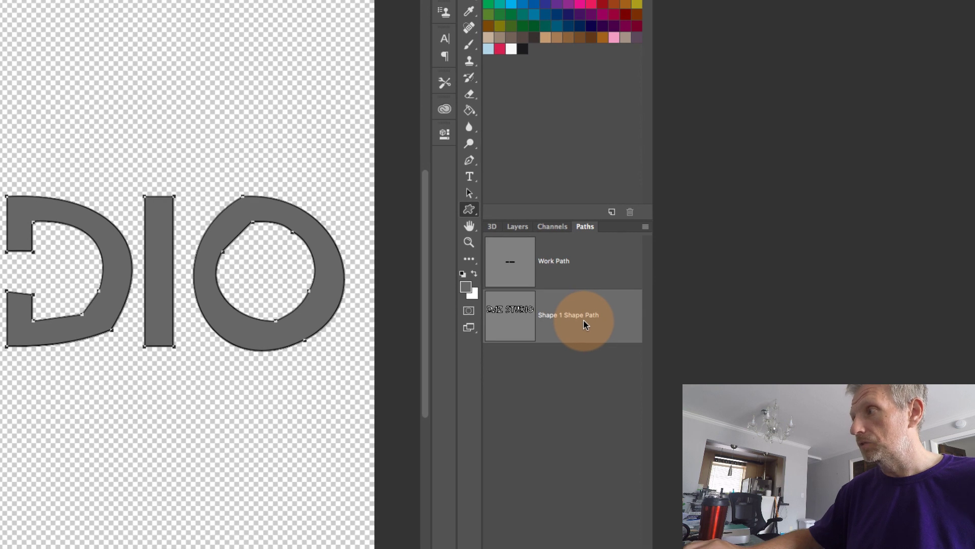
{"action": "right_click", "coordinate": [583, 320]}
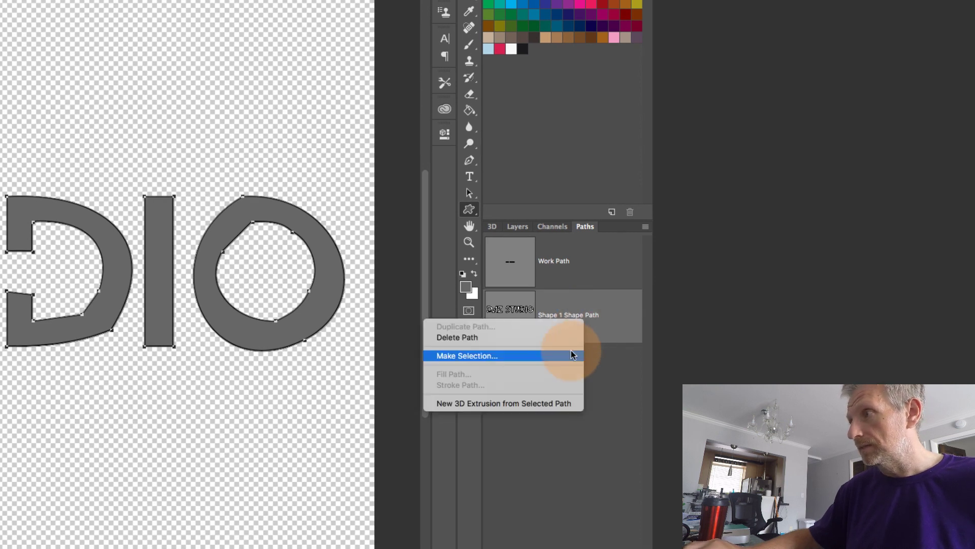
{"action": "left_click", "coordinate": [562, 404]}
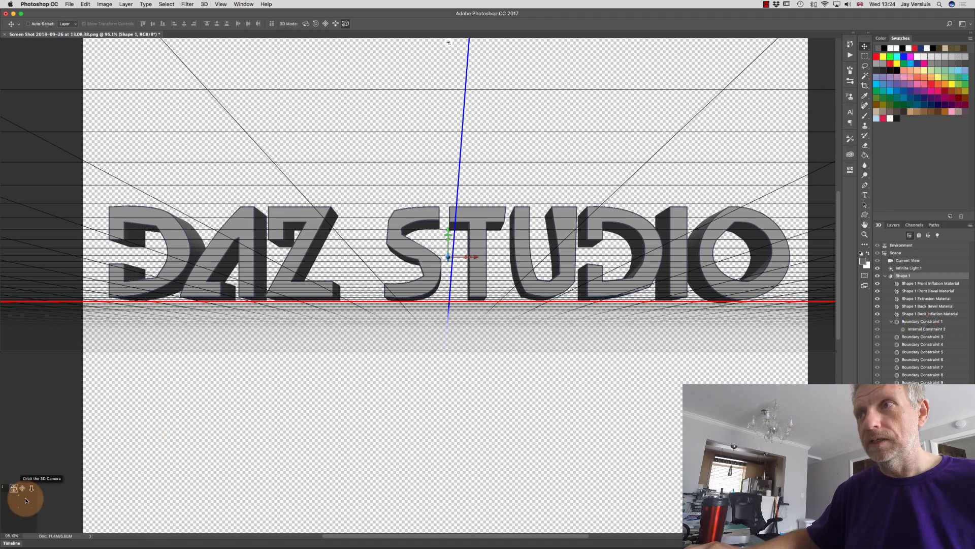
Orbit the 3D camera to view the extruded DAZ STUDIO lettering in perspective
{"action": "mouse_move", "coordinate": [27, 502]}
{"action": "left_mouse_down"}
{"action": "mouse_move", "coordinate": [38, 499]}
{"action": "mouse_move", "coordinate": [1, 476]}
{"action": "mouse_move", "coordinate": [15, 514]}
{"action": "mouse_move", "coordinate": [26, 496]}
{"action": "left_mouse_up"}
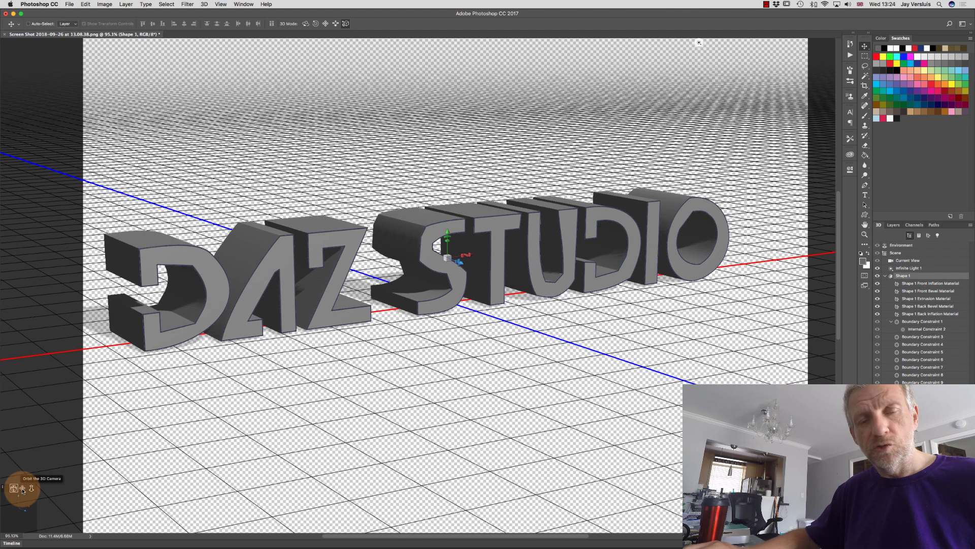